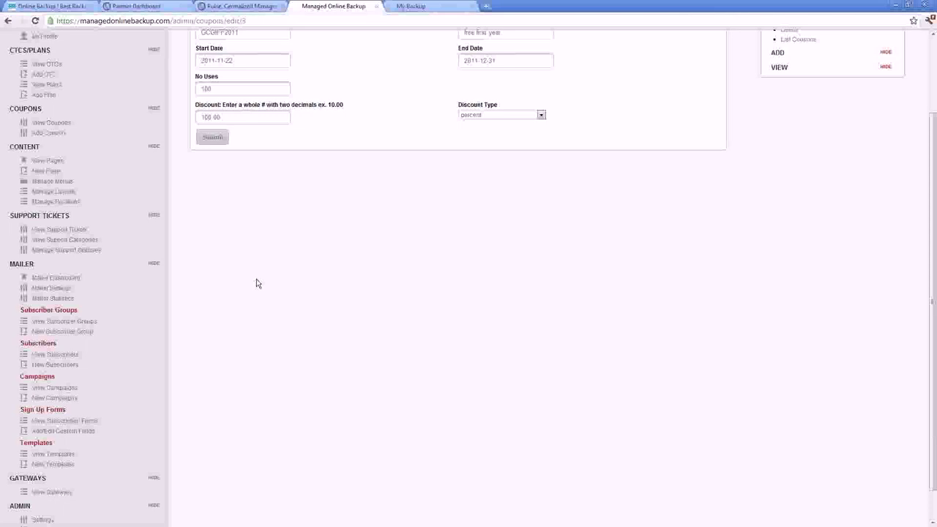
# Edit the Authorize payment gateway, toggle its Auth_sandbox option and save the gateway
pyautogui.scroll(-1, 255, 286)
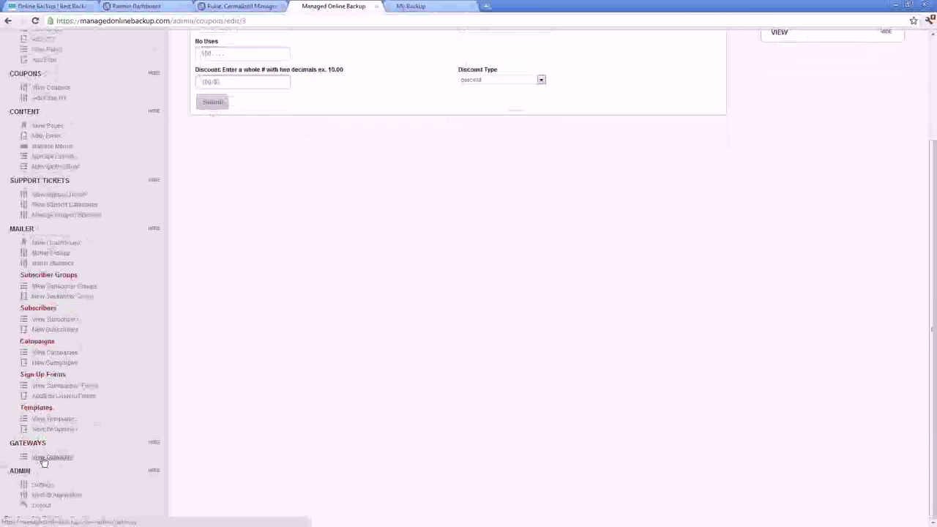
pyautogui.click(43, 460)
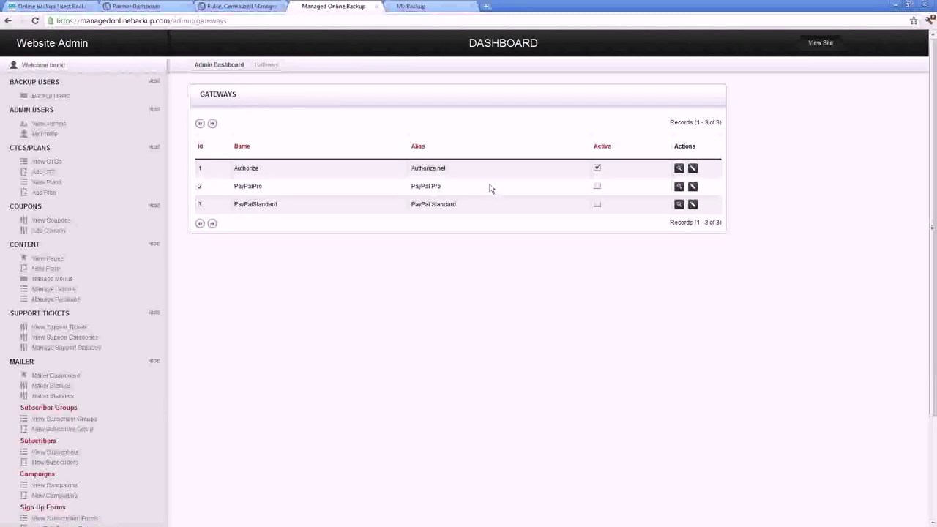
pyautogui.click(694, 169)
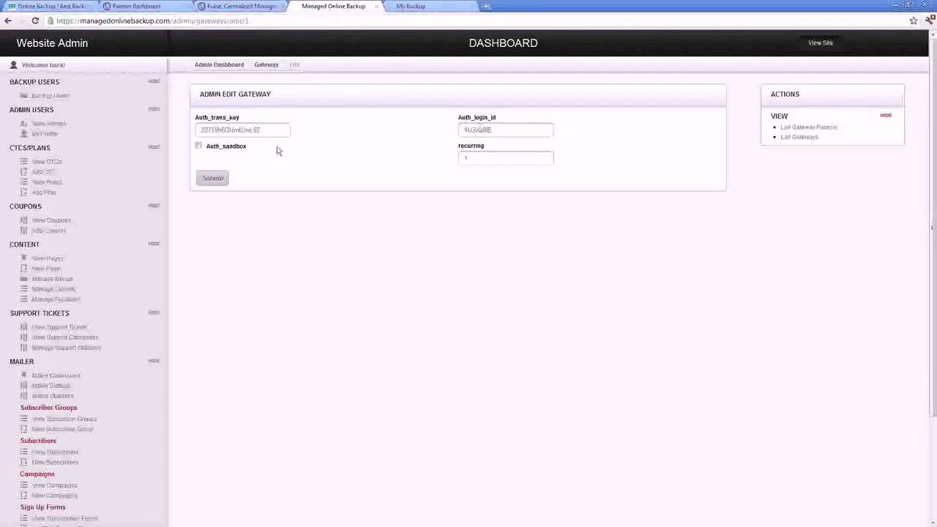
pyautogui.click(198, 146)
pyautogui.click(212, 179)
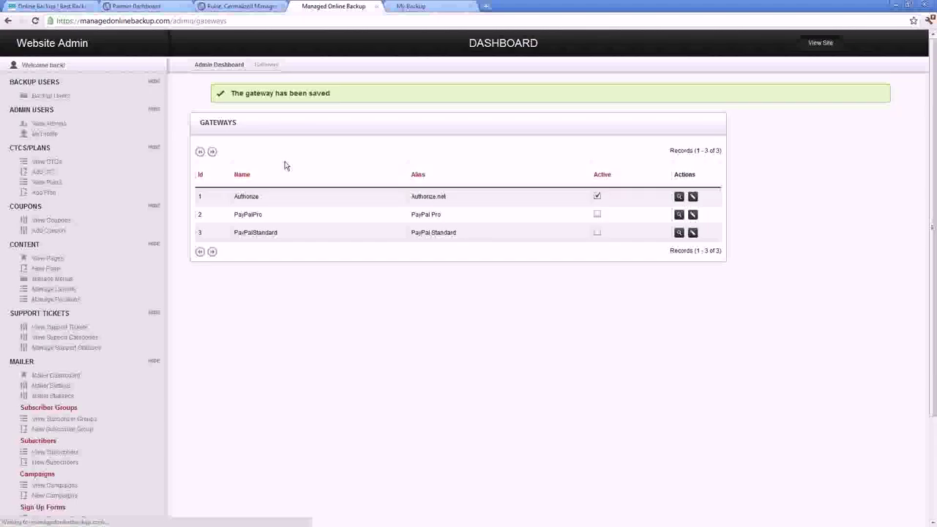
# View the public backup site's pricing and signup page, and return to the website admin dashboard
pyautogui.hotkey('ctrl', 'Tab')
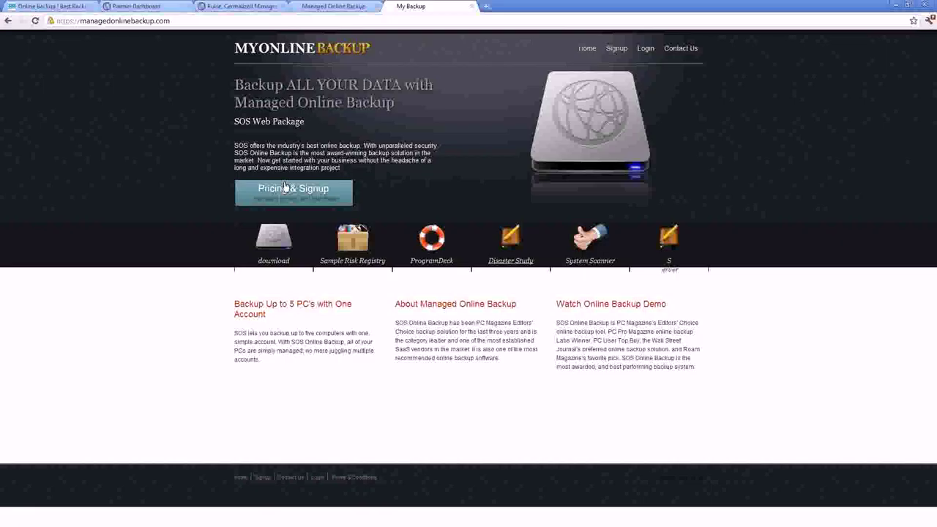
pyautogui.hotkey('ctrl', 'shift', 'Tab')
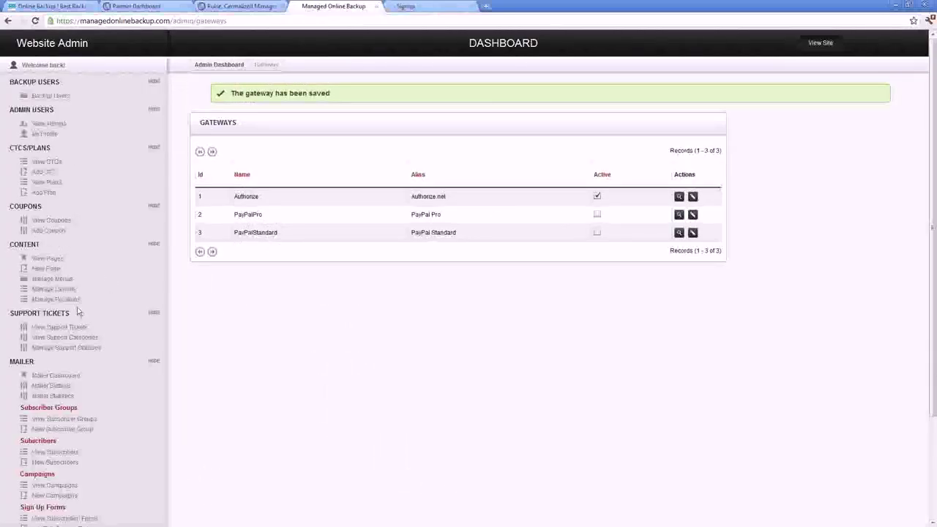
# Open the Homepage's "Main Content - Template2" article for editing from the list of site pages
pyautogui.scroll(-2, 77, 308)
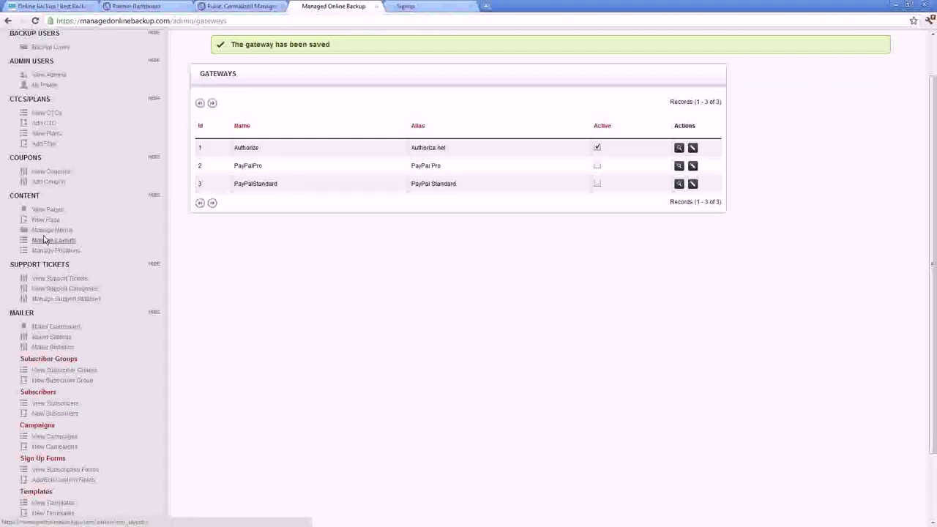
pyautogui.click(45, 211)
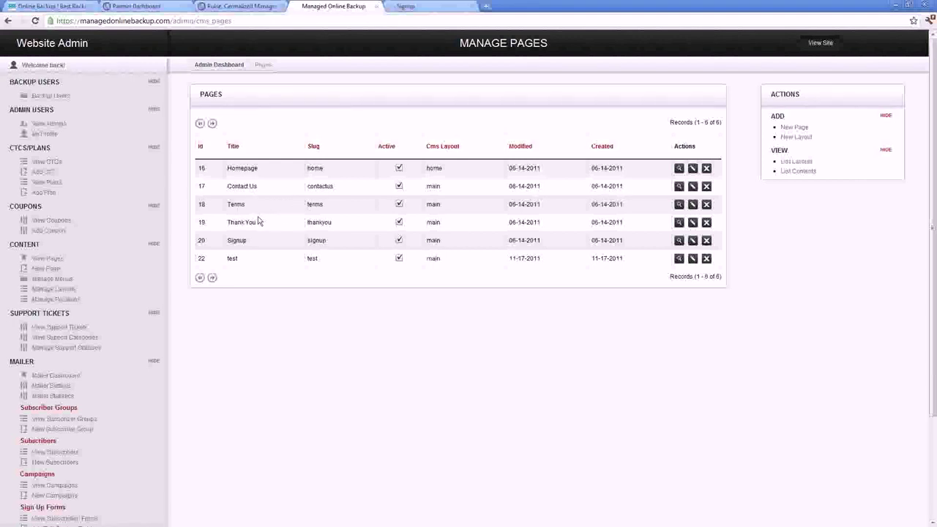
pyautogui.click(678, 169)
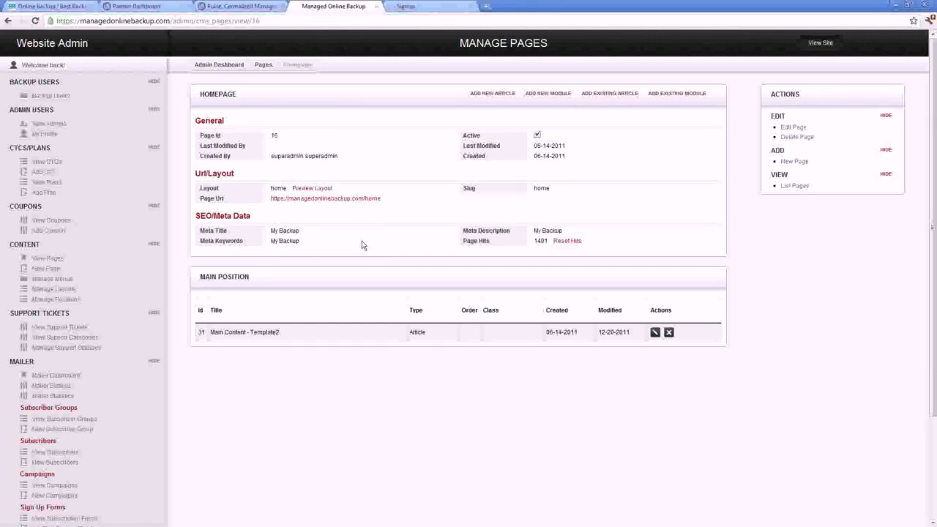
pyautogui.click(656, 335)
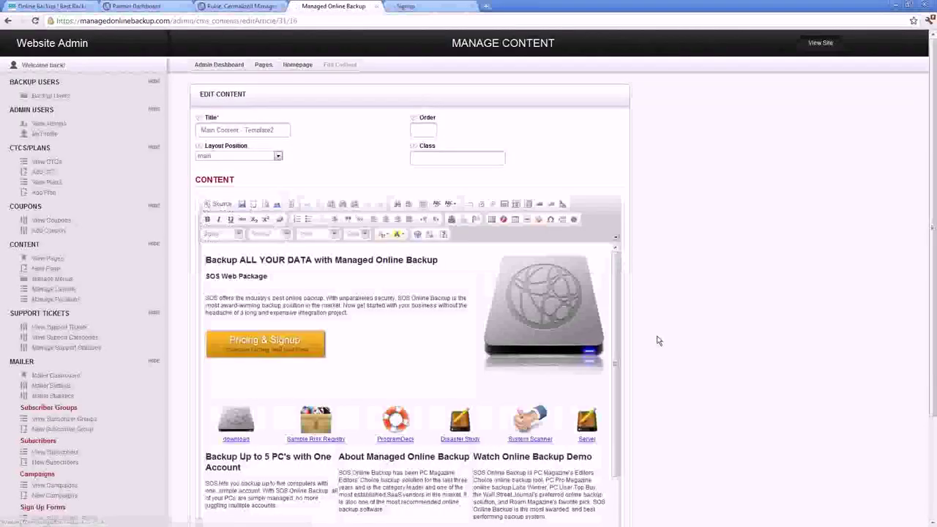
pyautogui.scroll(-1, 658, 341)
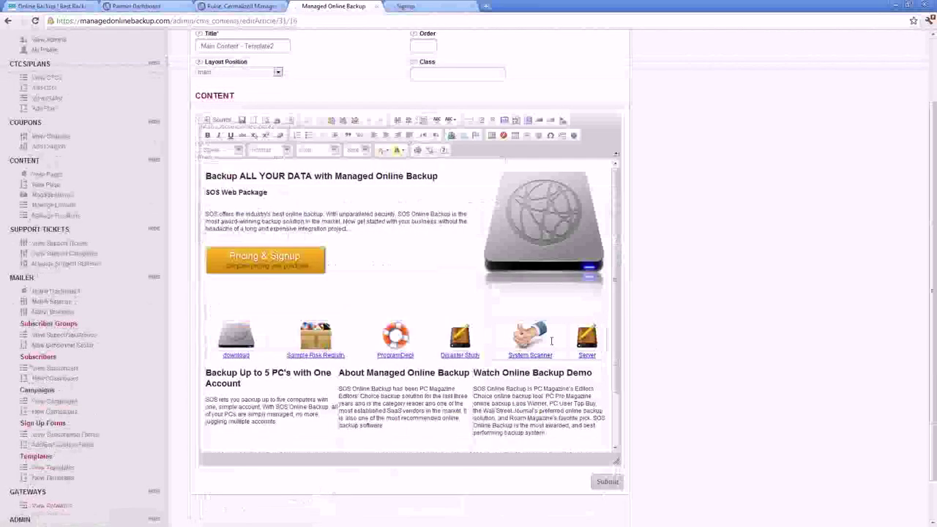
pyautogui.scroll(1, 551, 341)
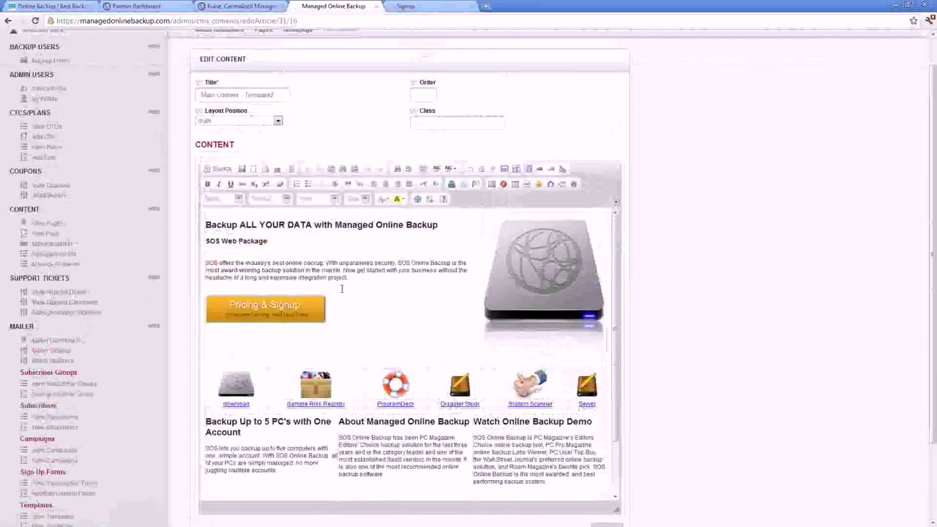
# Examine the file manager and upload option available for linking to server files, and close the link dialog without adding a link
pyautogui.click(453, 186)
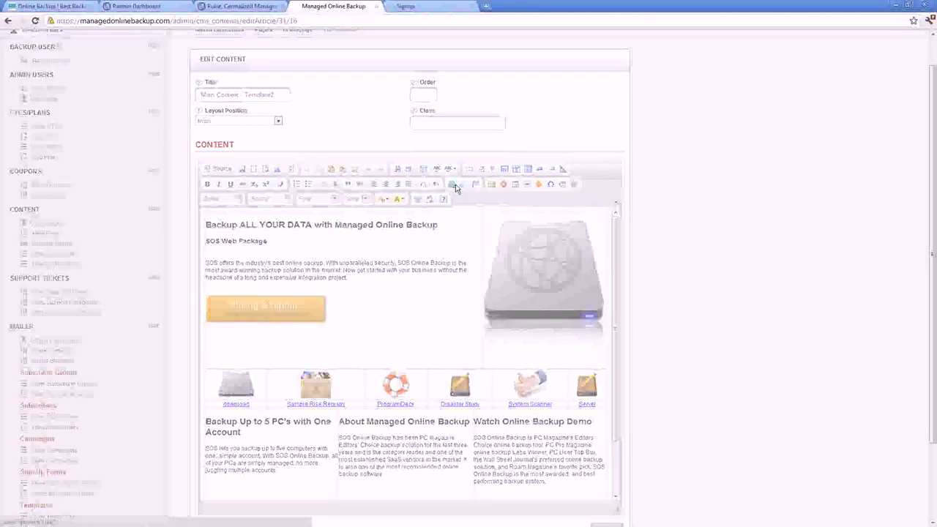
pyautogui.click(411, 284)
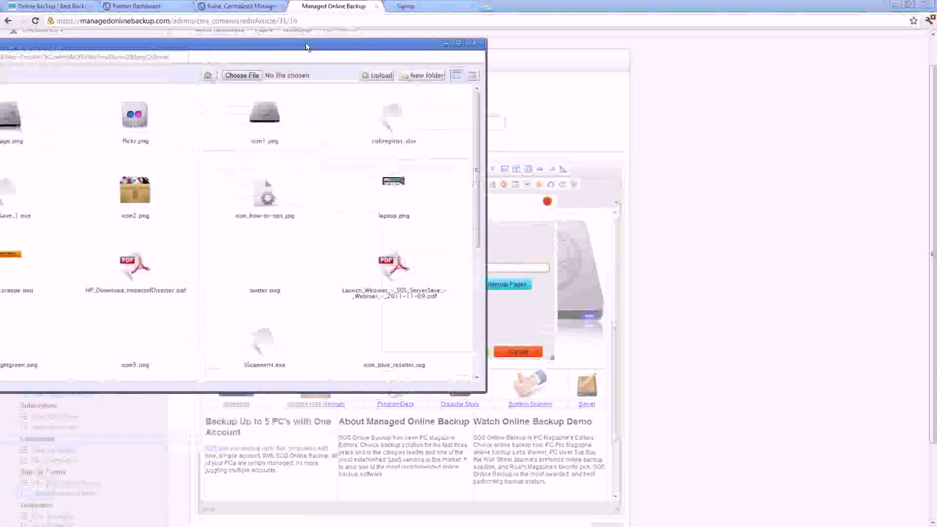
pyautogui.moveTo(306, 47); pyautogui.dragTo(467, 75)
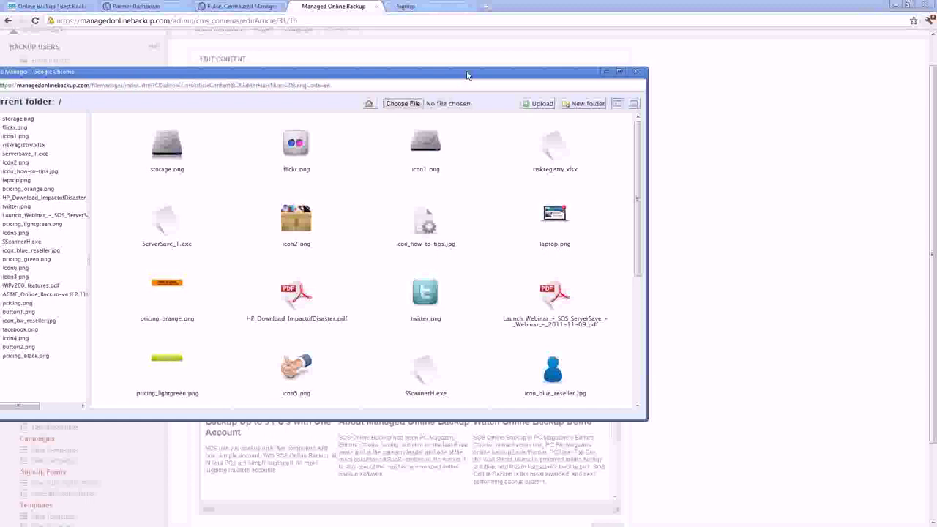
pyautogui.moveTo(467, 76); pyautogui.dragTo(637, 91)
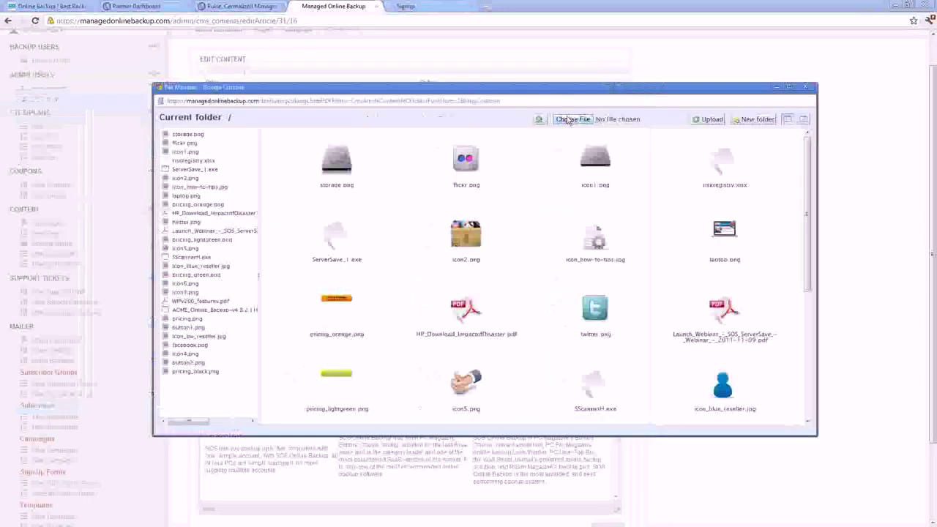
pyautogui.click(571, 119)
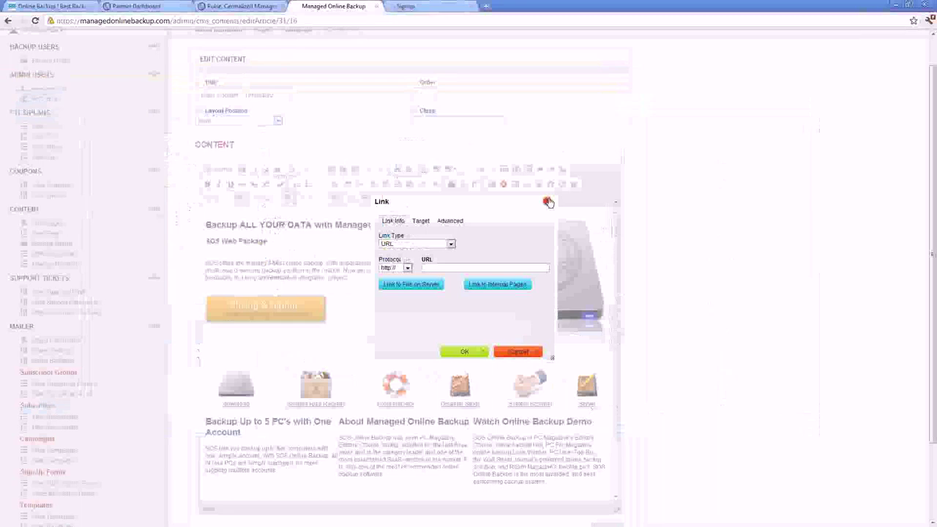
pyautogui.click(548, 202)
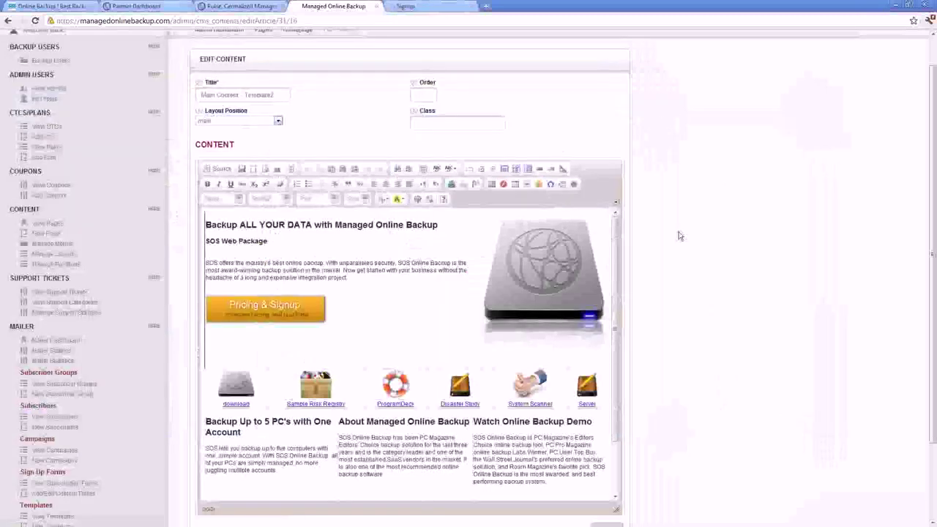
# Show the homepage article's HTML source and look through the code
pyautogui.click(218, 169)
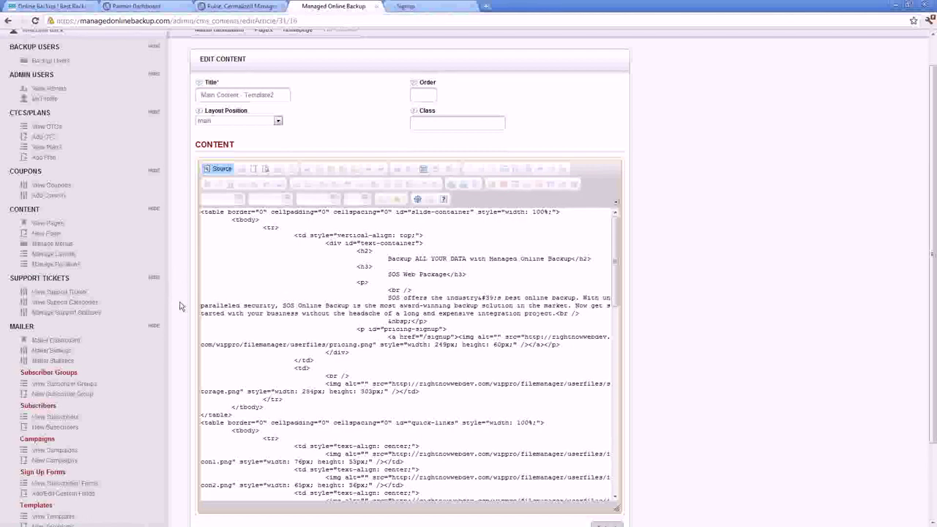
pyautogui.scroll(-1, 181, 306)
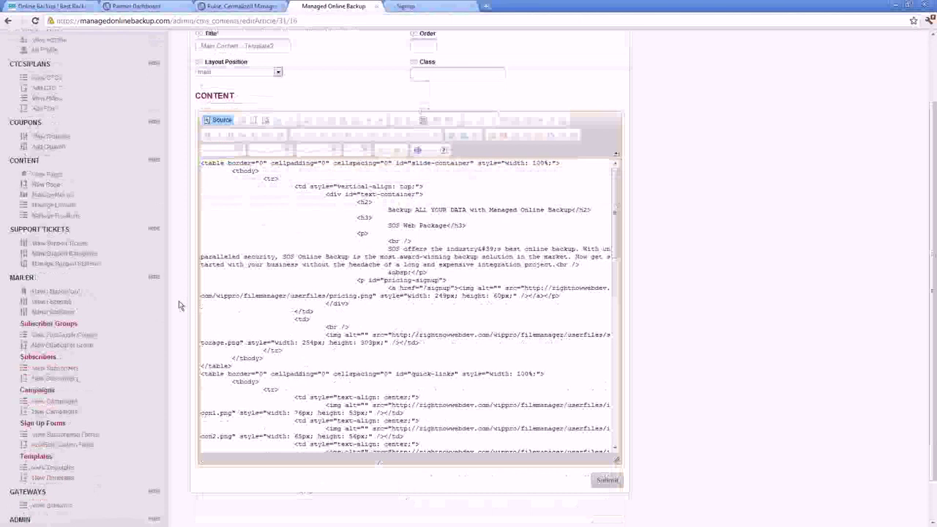
pyautogui.scroll(2, 181, 305)
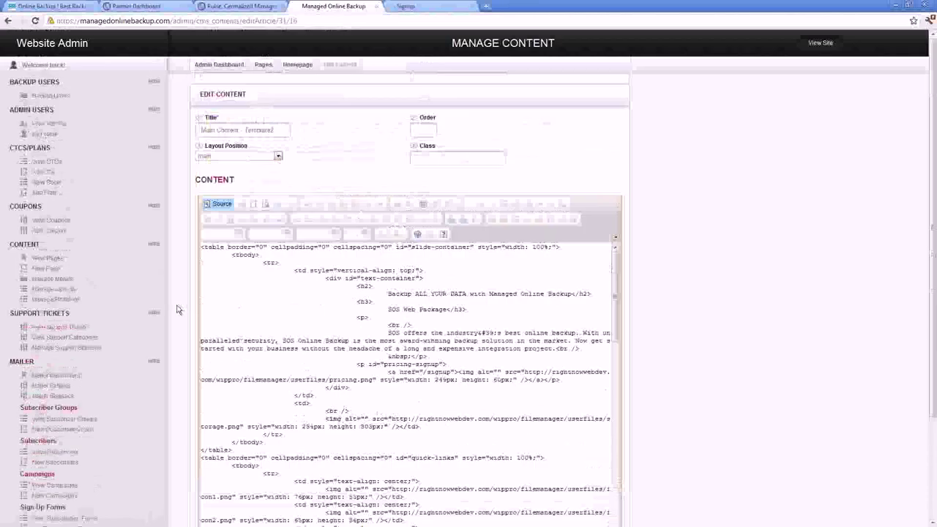
# Load steelsky.com.au in the public site's browser tab, examine its customized homepage, and close that tab
pyautogui.hotkey('ctrl', 'Tab')
pyautogui.click(307, 22)
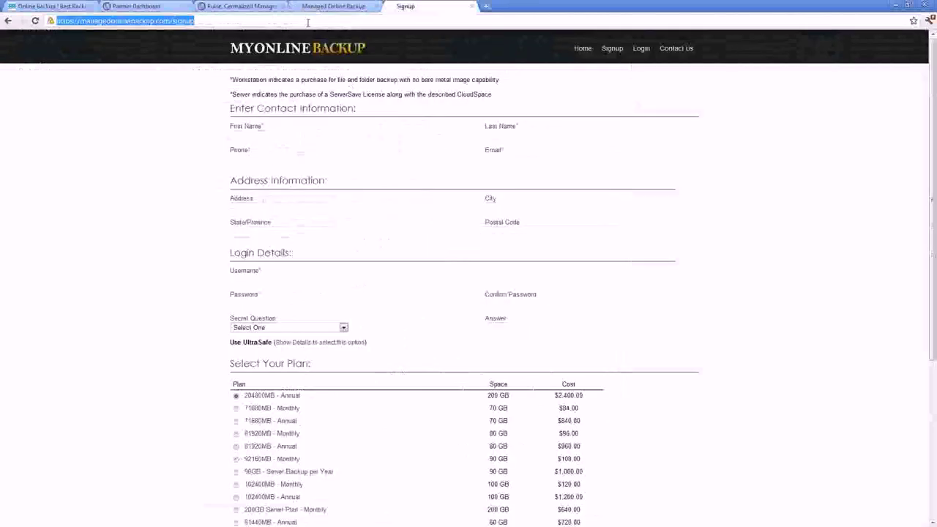
pyautogui.write('stee')
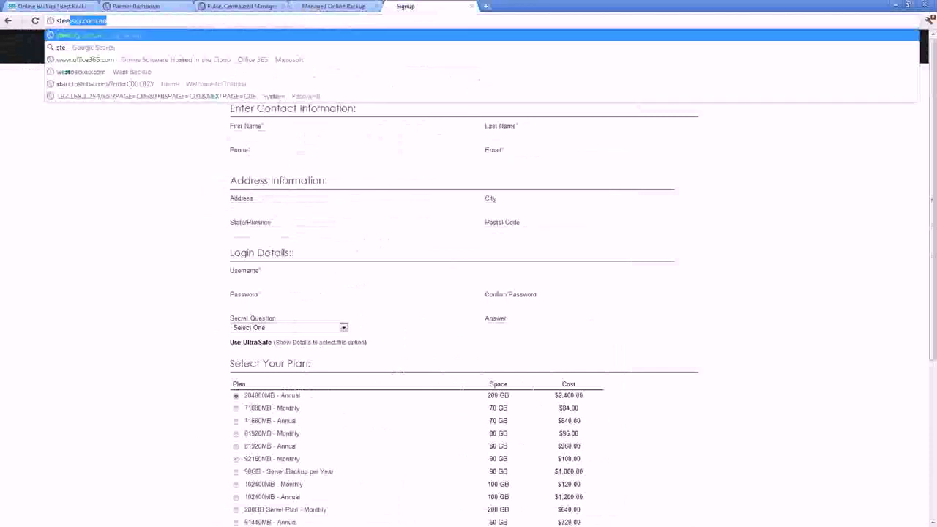
pyautogui.press('Return')
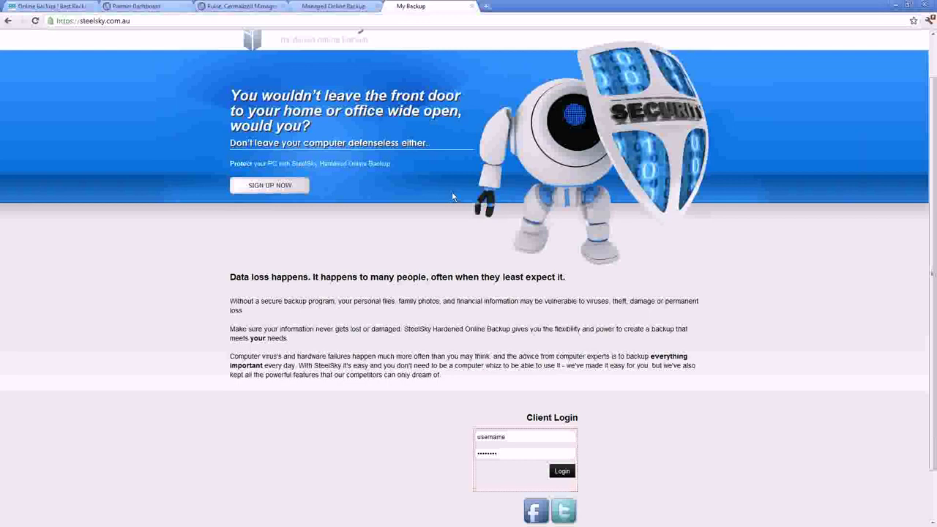
pyautogui.scroll(1, 452, 196)
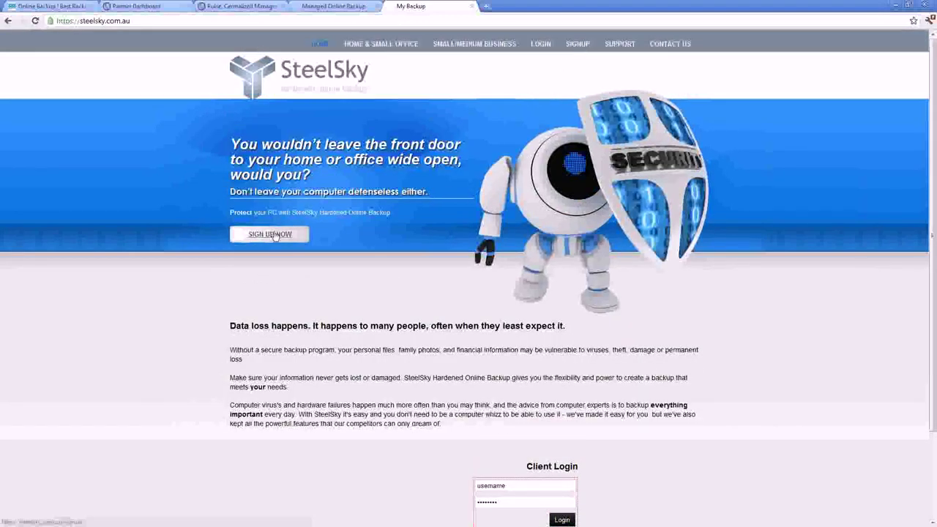
pyautogui.click(473, 7)
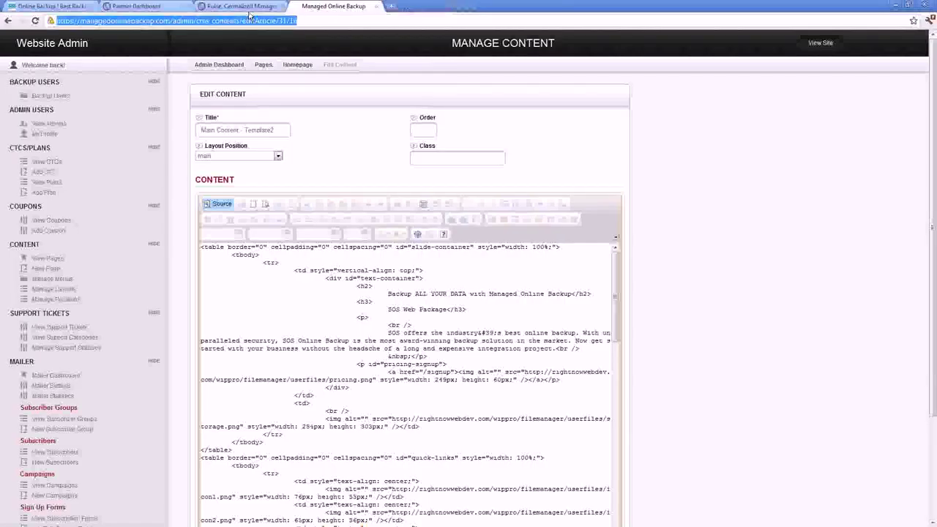
# Switch to the Pulse management console and view the list of client machines
pyautogui.click(246, 7)
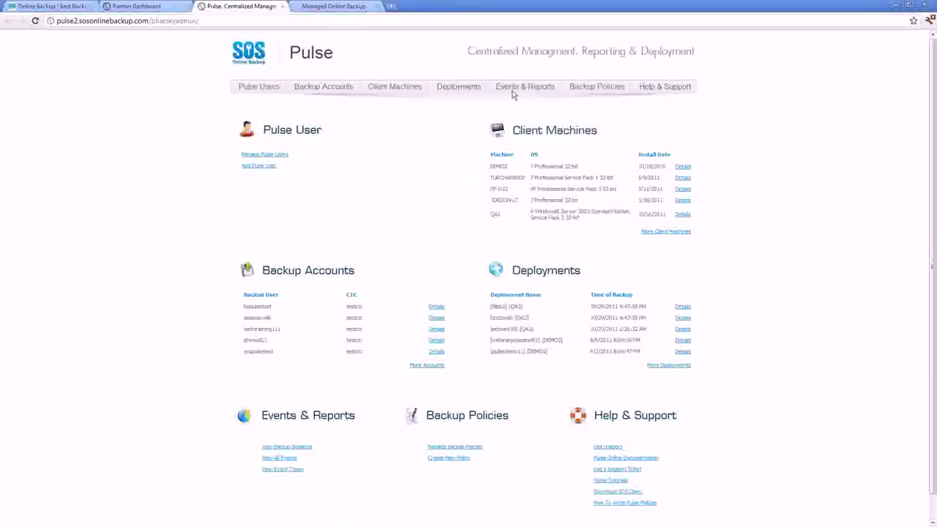
pyautogui.moveTo(517, 89)
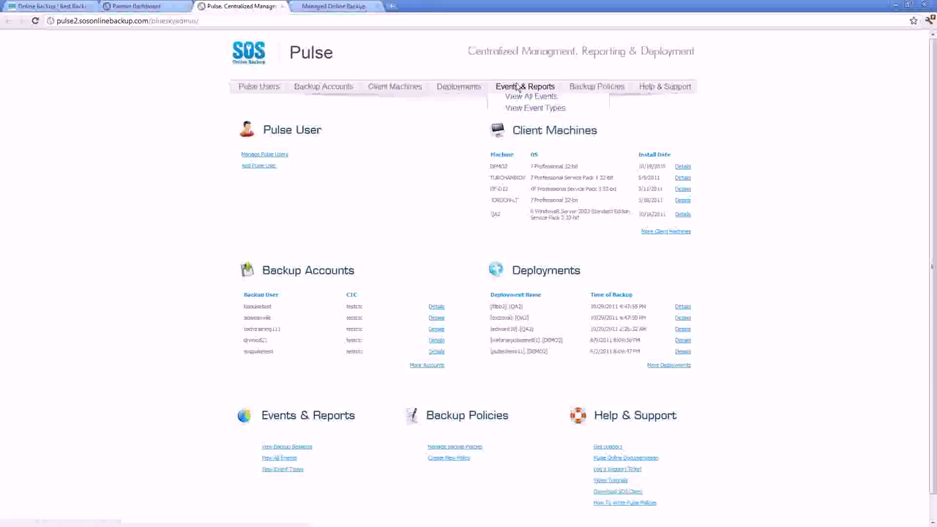
pyautogui.click(398, 103)
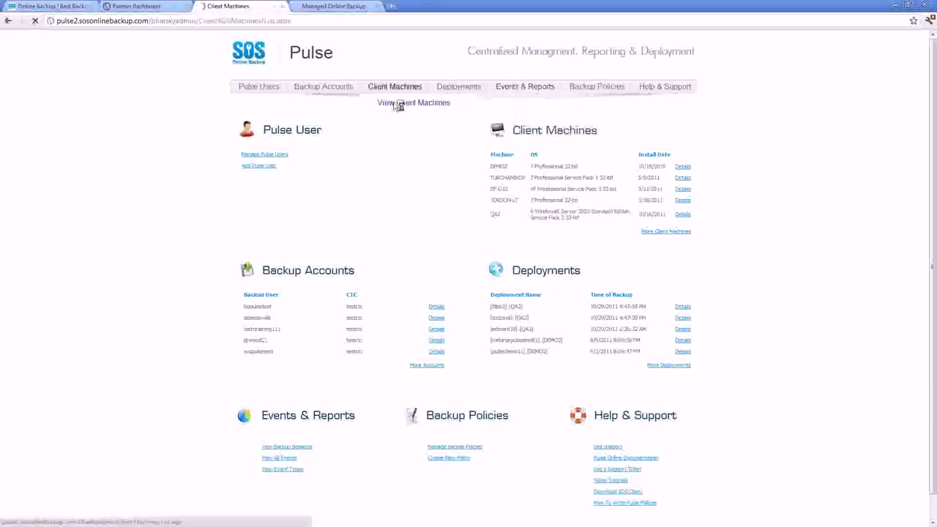
# Open the backup sessions report, examine the detailed backup log of the first session, and return from its details
pyautogui.moveTo(243, 95)
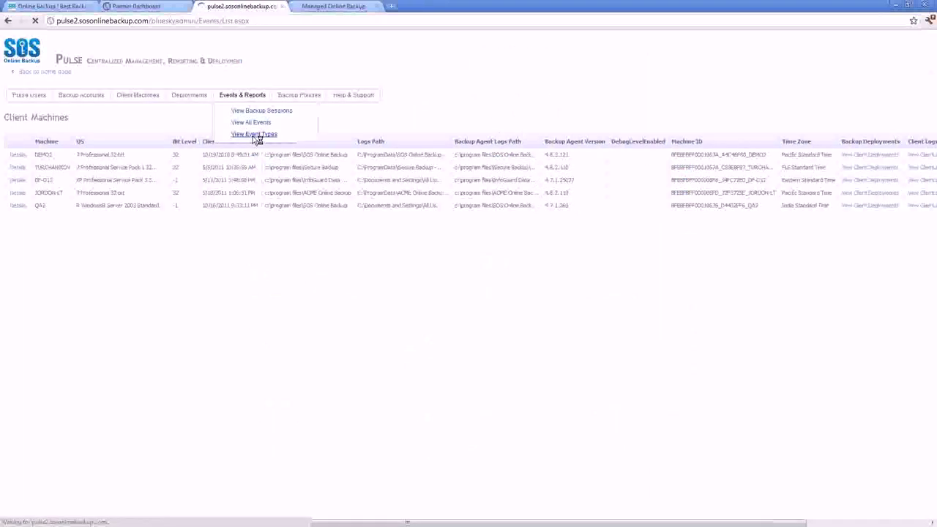
pyautogui.click(254, 113)
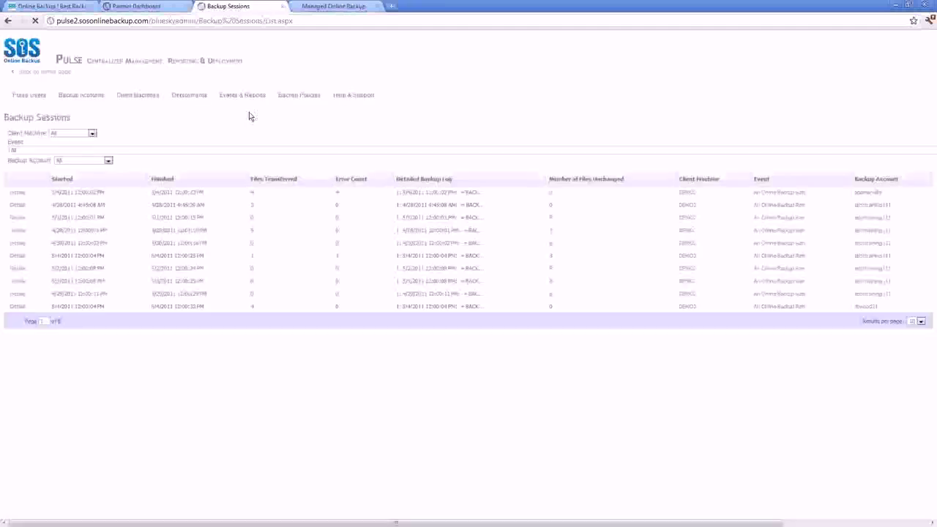
pyautogui.click(19, 192)
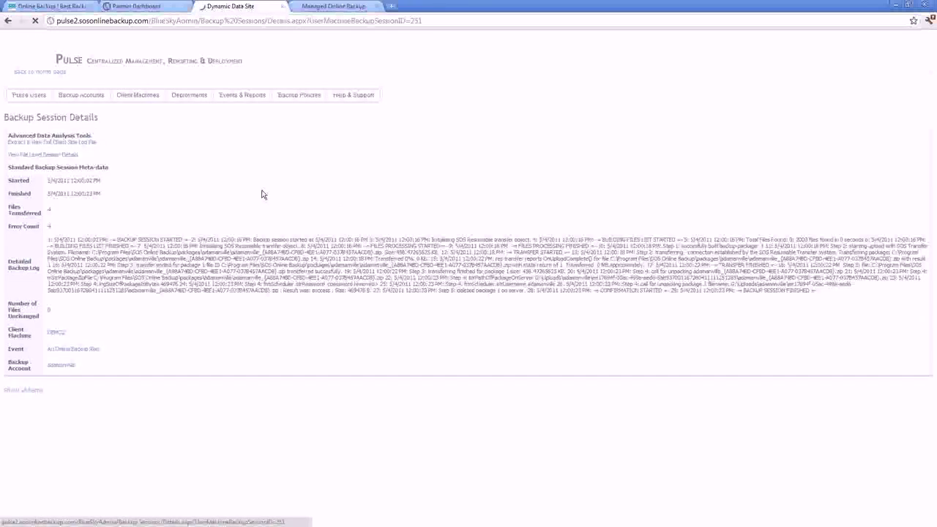
pyautogui.tripleClick(271, 249)
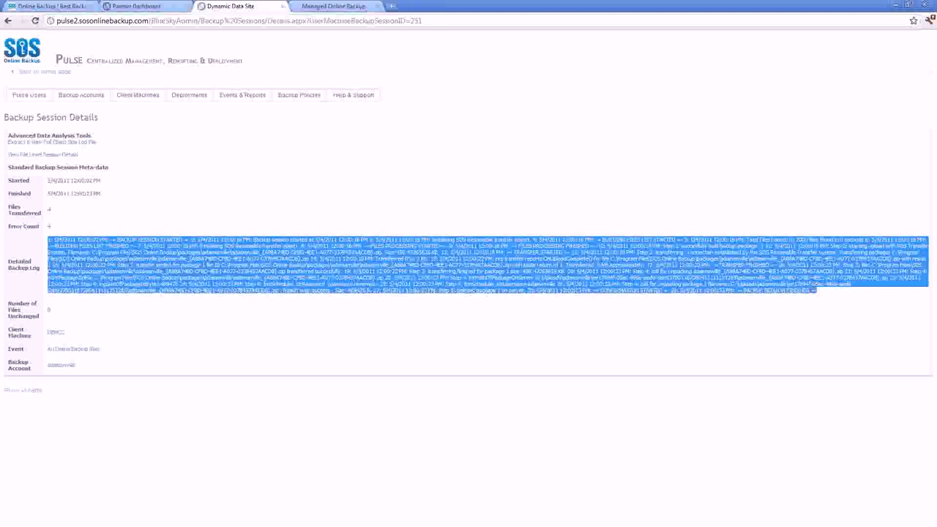
pyautogui.click(450, 209)
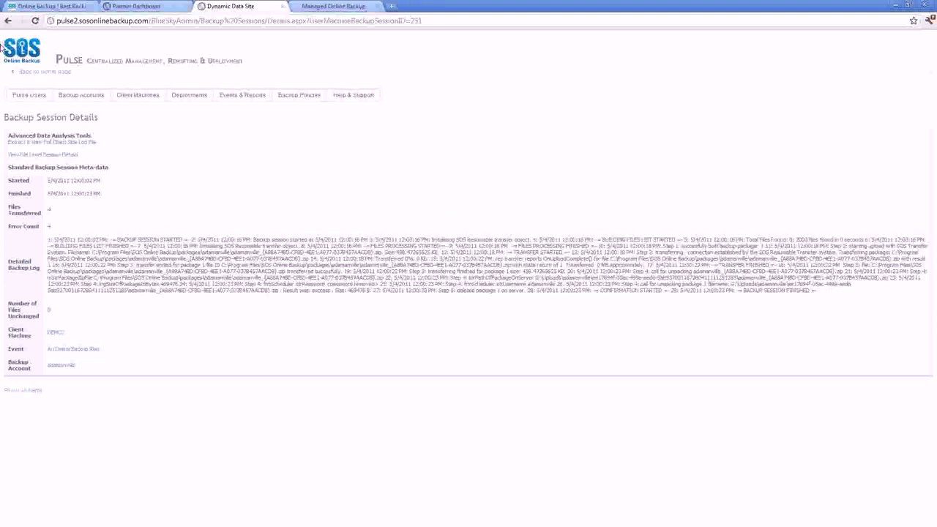
pyautogui.click(9, 20)
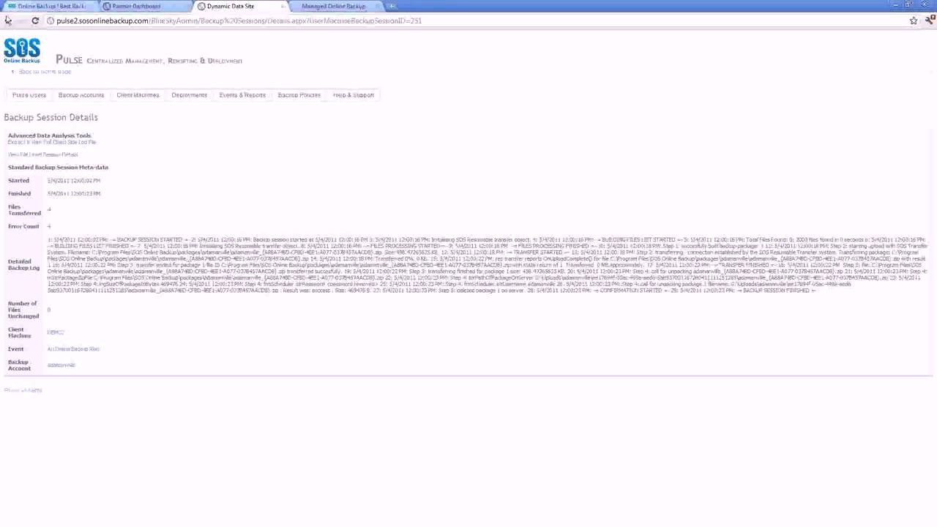
# View the Pulse lists of backup policies, client machines and client backup deployments
pyautogui.moveTo(293, 98)
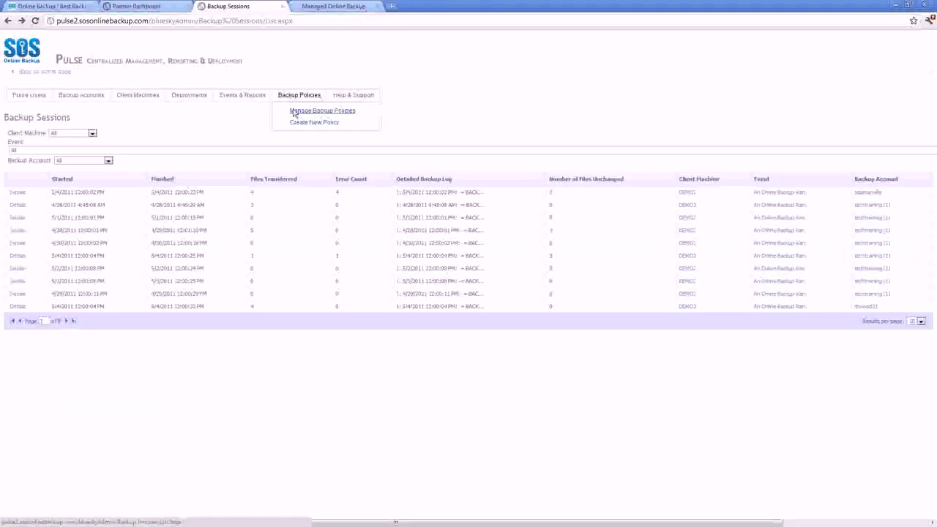
pyautogui.click(294, 113)
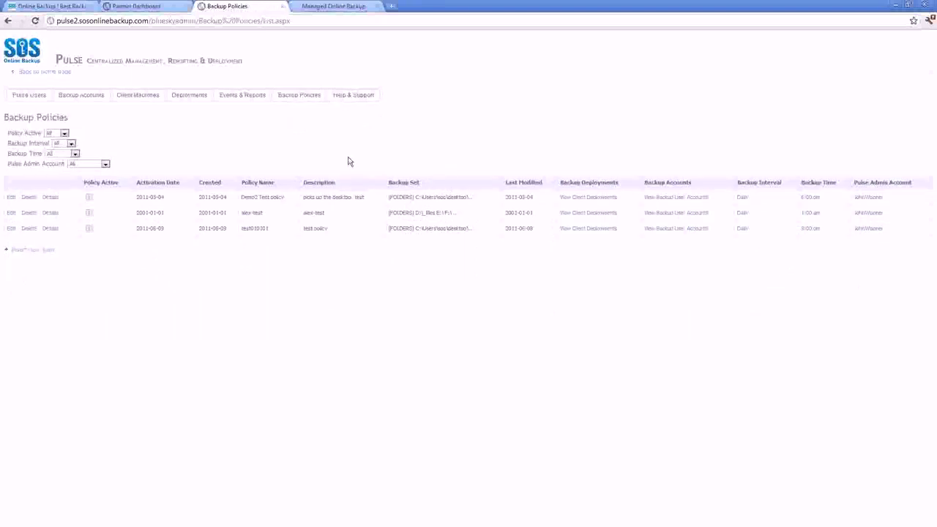
pyautogui.click(142, 112)
pyautogui.moveTo(184, 98)
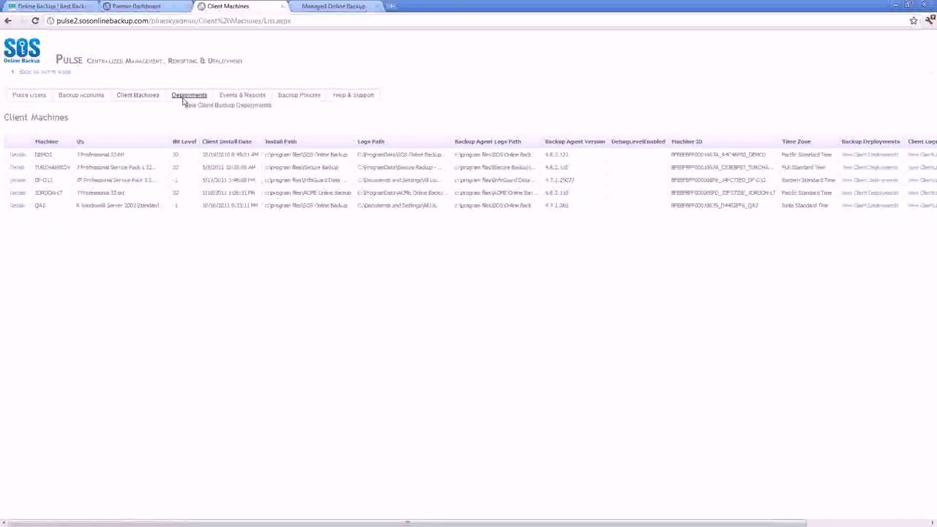
pyautogui.click(194, 113)
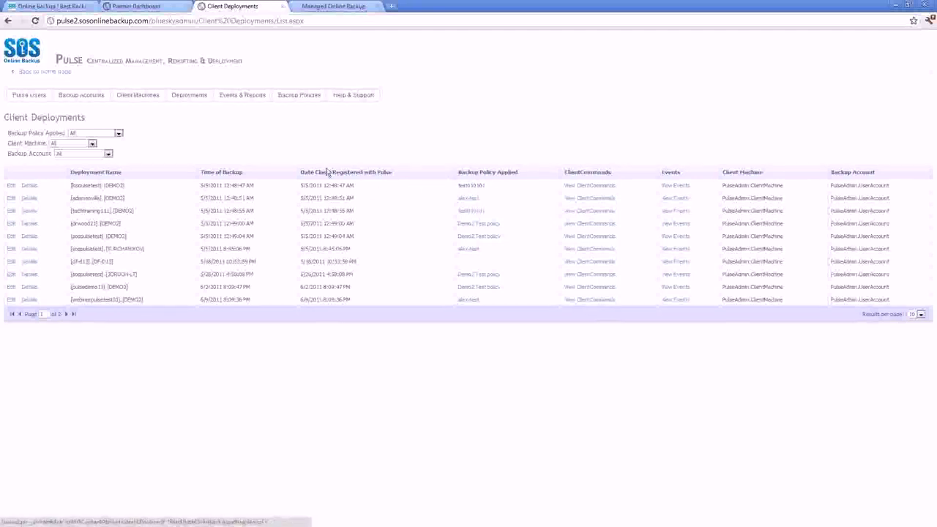
# Edit the first client deployment, apply the test010101 backup policy to it, and save the update
pyautogui.click(12, 187)
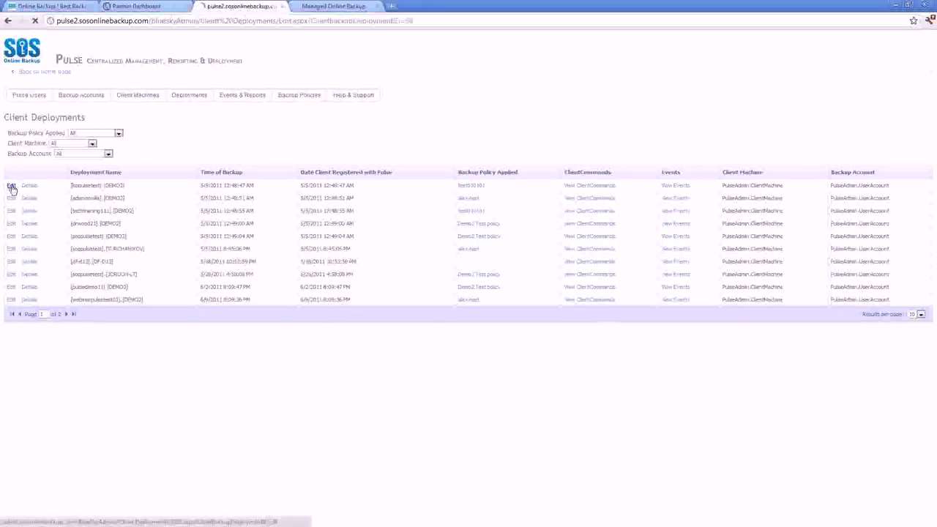
pyautogui.click(155, 179)
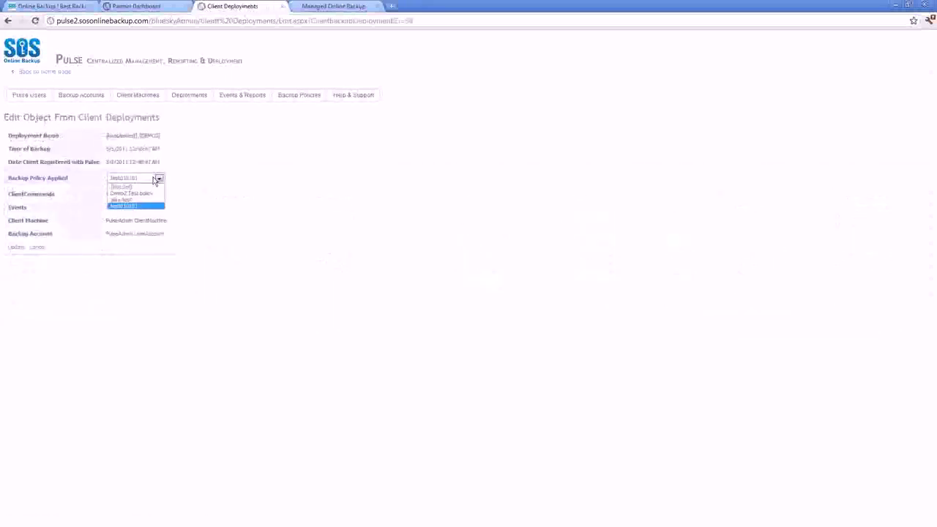
pyautogui.click(141, 206)
pyautogui.click(17, 248)
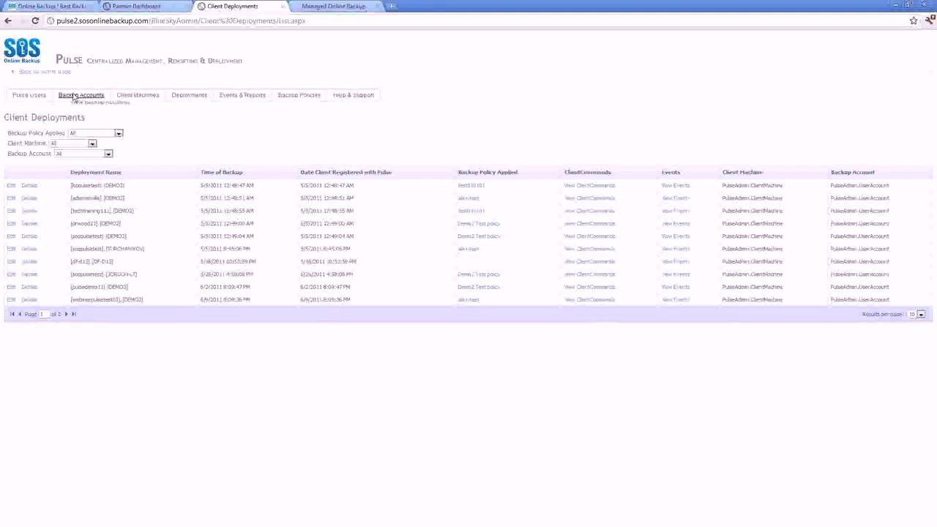
# Return to the Pulse home page, look over its sections, and close that browser tab
pyautogui.click(58, 76)
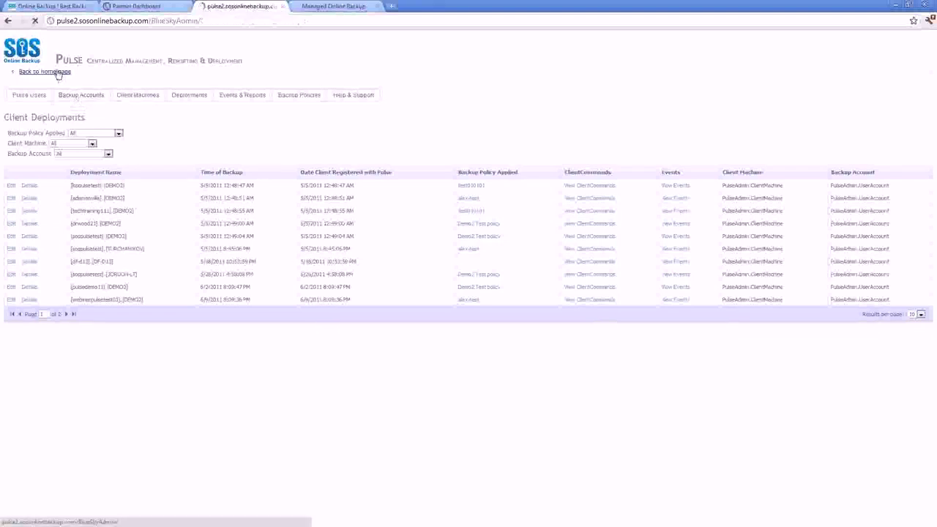
pyautogui.moveTo(308, 90)
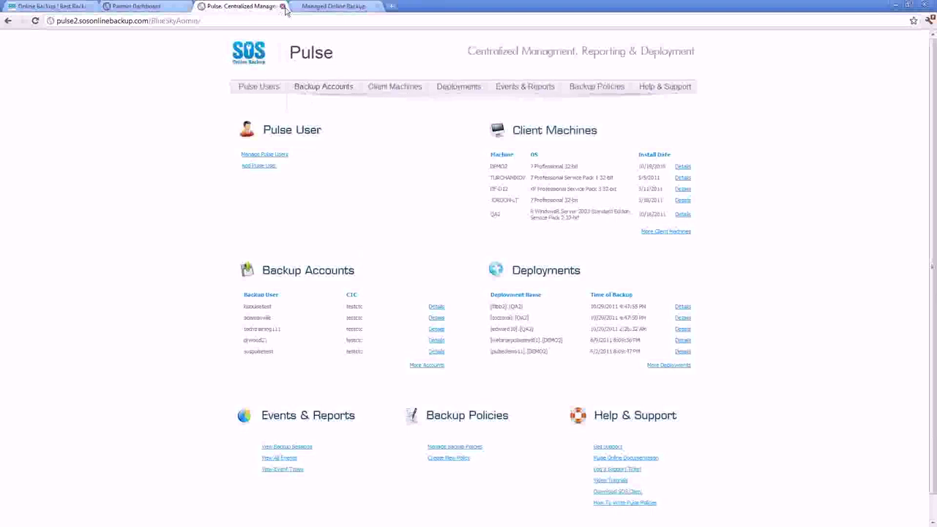
pyautogui.click(282, 7)
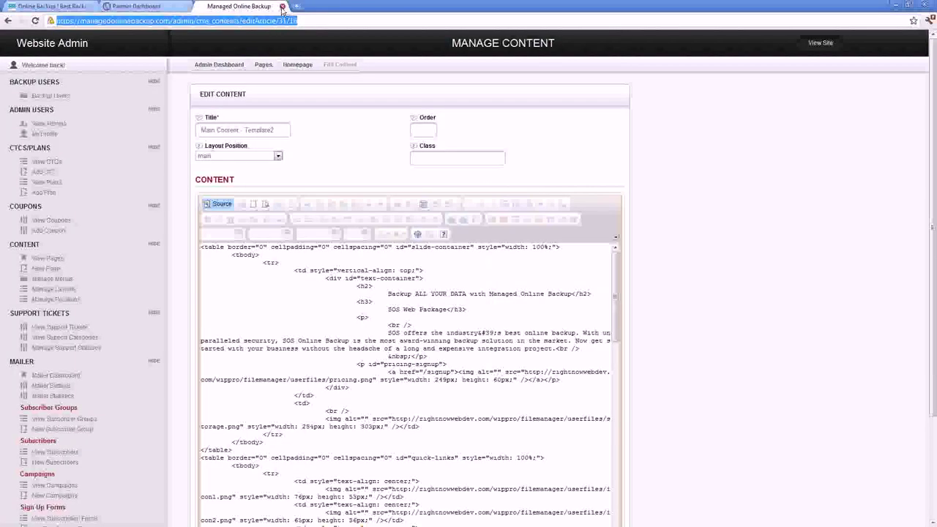
# Switch the homepage article from HTML source back to its visual view, and close the content editor's browser tab
pyautogui.click(217, 207)
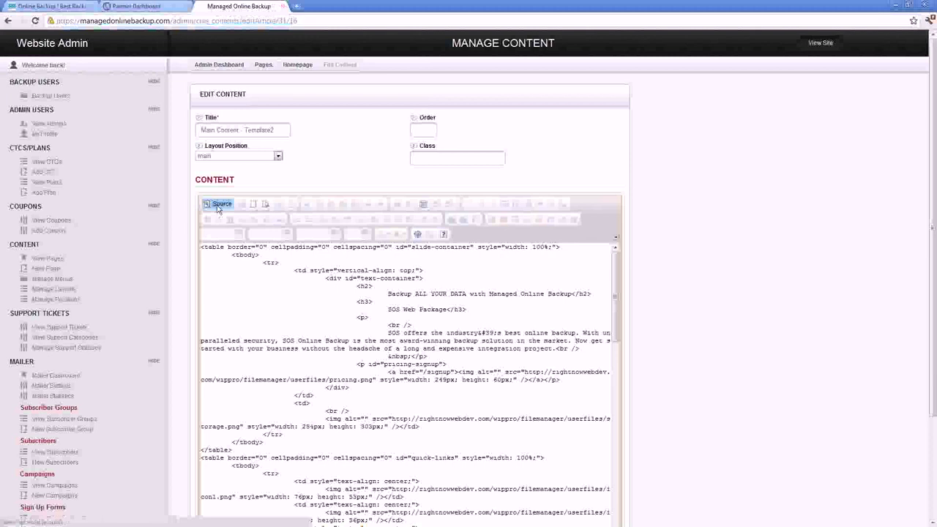
pyautogui.click(217, 205)
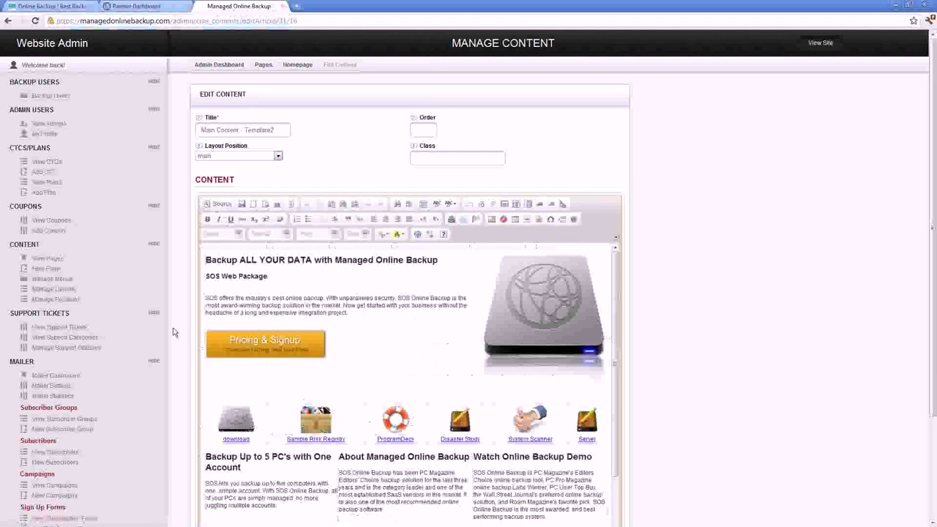
pyautogui.hotkey('ctrl', 'w')
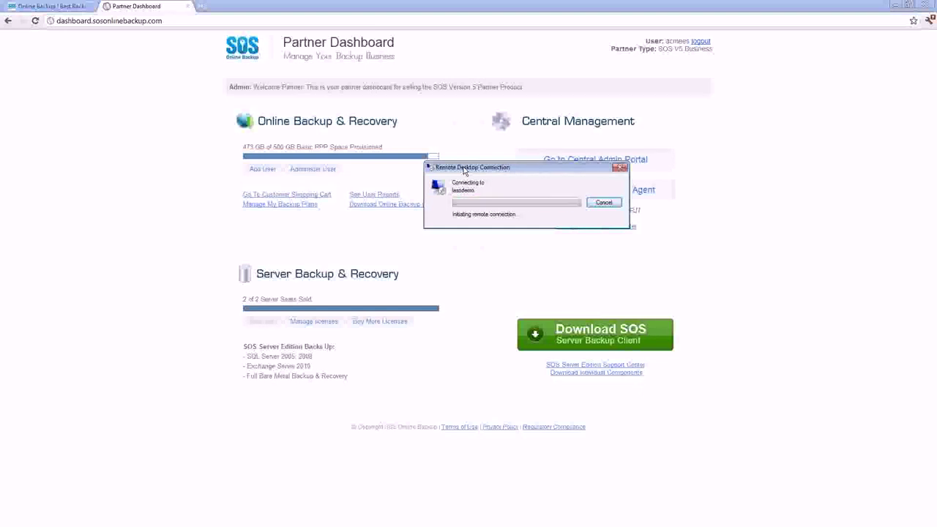
# Connect to the lasodemo remote desktop, entering the account password for the offered user
pyautogui.moveTo(464, 170); pyautogui.dragTo(443, 197)
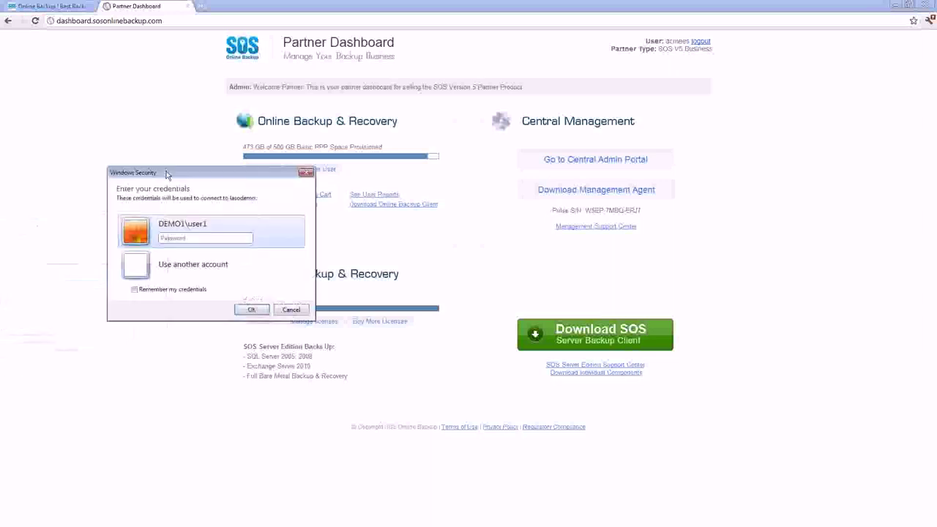
pyautogui.click(472, 210)
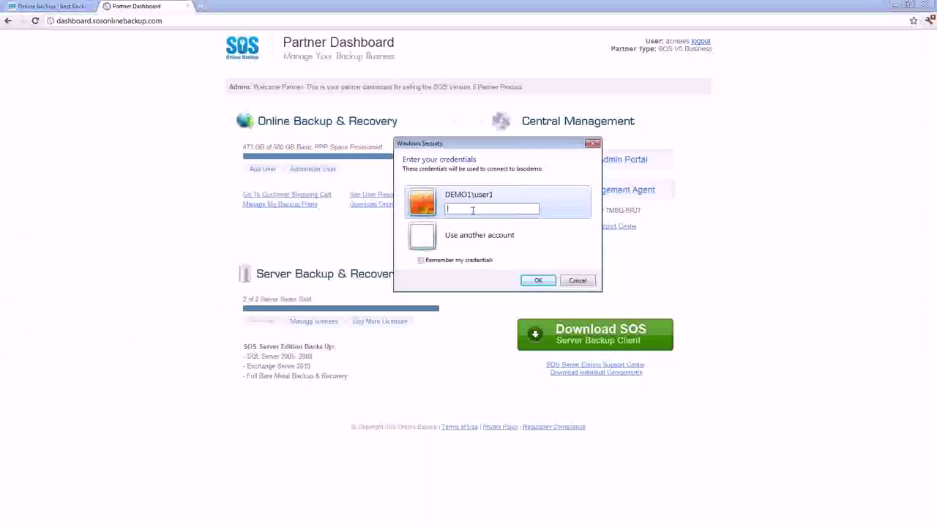
pyautogui.write('********')
pyautogui.press('BackSpace')
pyautogui.press('BackSpace')
pyautogui.press('BackSpace')
pyautogui.press('BackSpace')
pyautogui.press('BackSpace')
pyautogui.press('BackSpace')
pyautogui.press('BackSpace')
pyautogui.press('BackSpace')
pyautogui.write('***********')
pyautogui.press('Return')
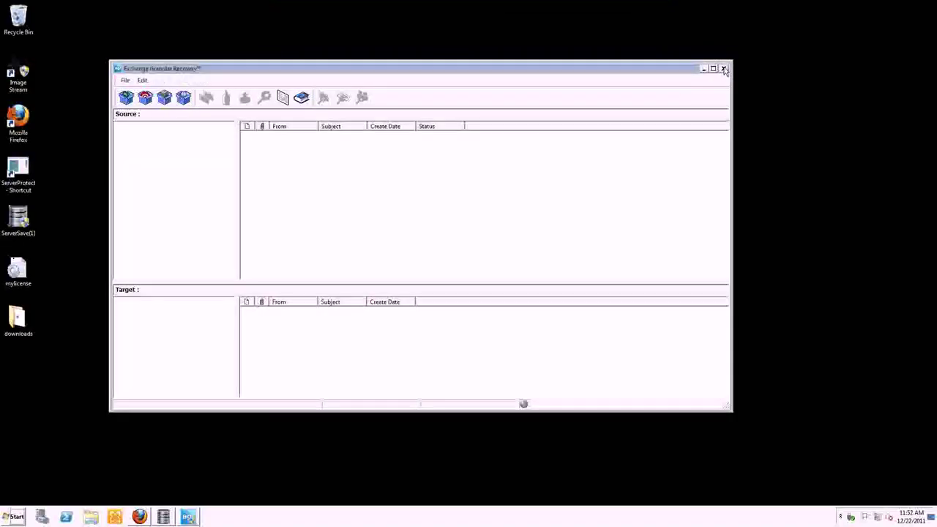
# Close the Exchange Granular Recovery window and dismiss the incremental backup notification on the remote desktop
pyautogui.click(724, 68)
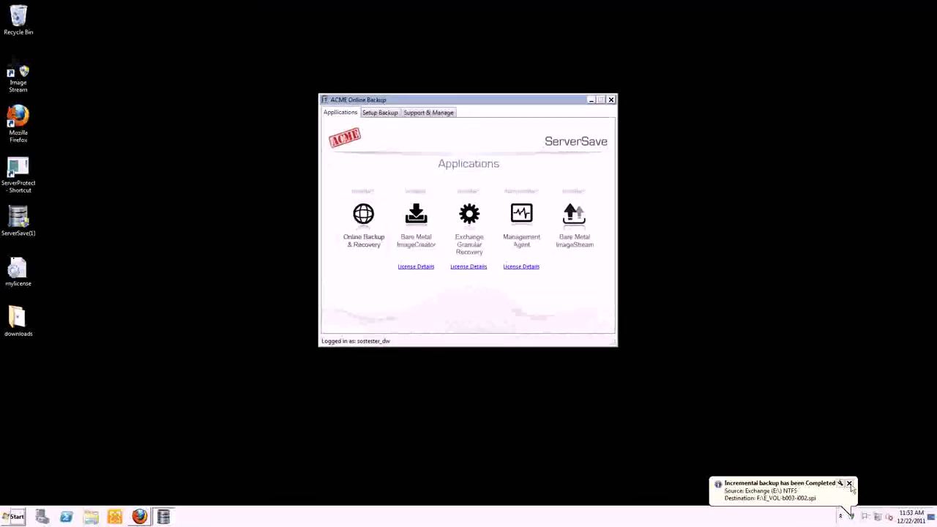
pyautogui.click(849, 485)
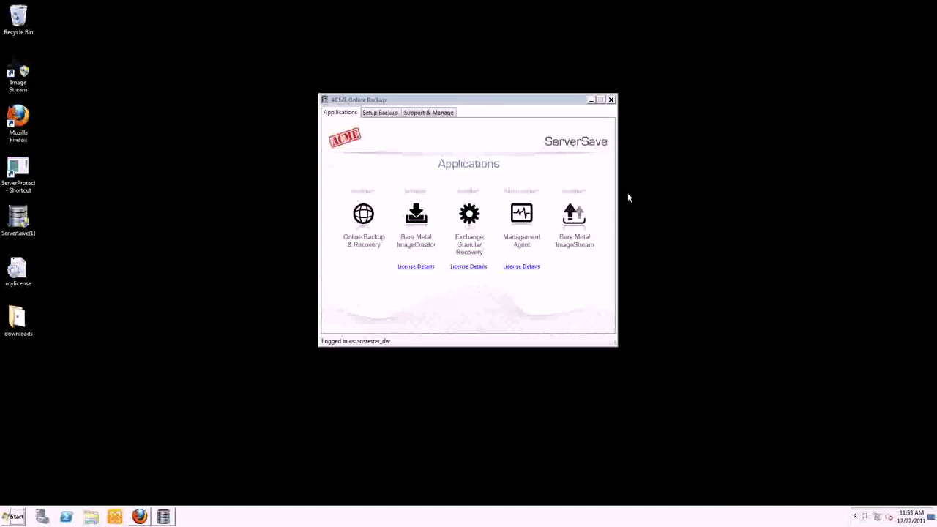
# View the ServerSave machine types for backup setup, return to the applications, and switch to the Online Backup site in the browser
pyautogui.click(381, 114)
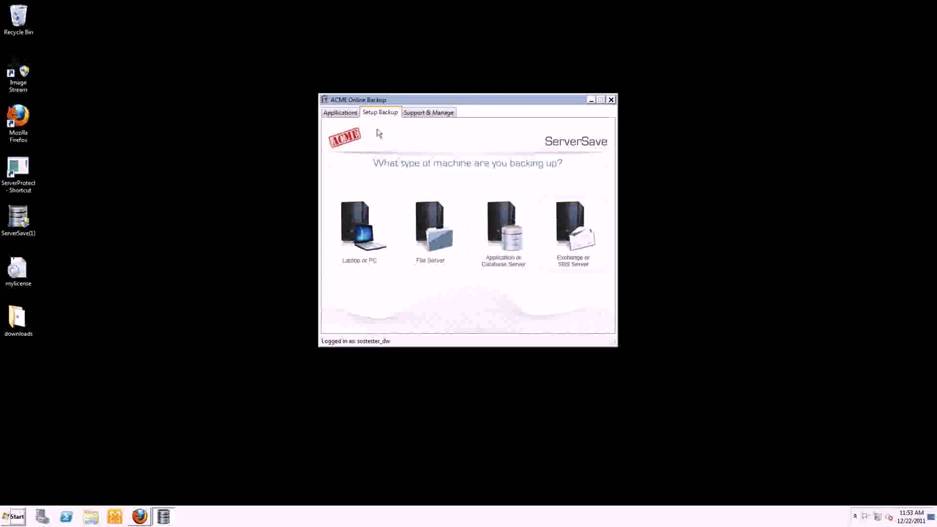
pyautogui.click(350, 113)
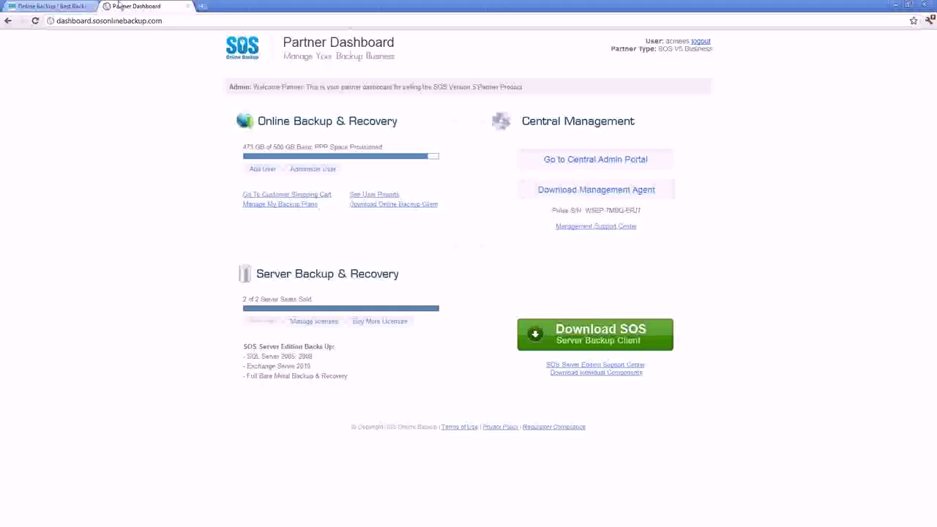
pyautogui.click(42, 5)
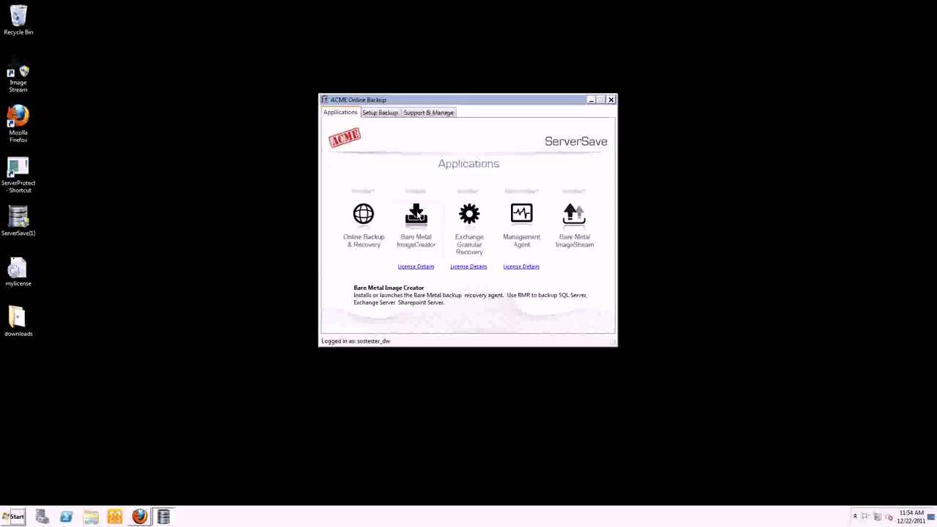
# Launch Bare Metal ImageCreator from ServerSave and examine its disk map, backup jobs, destinations and backup history
pyautogui.click(418, 213)
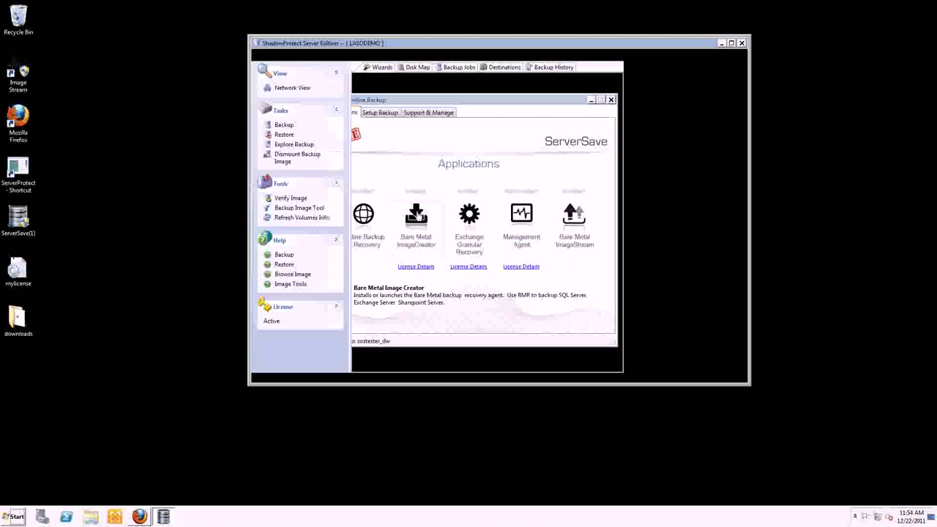
pyautogui.click(419, 67)
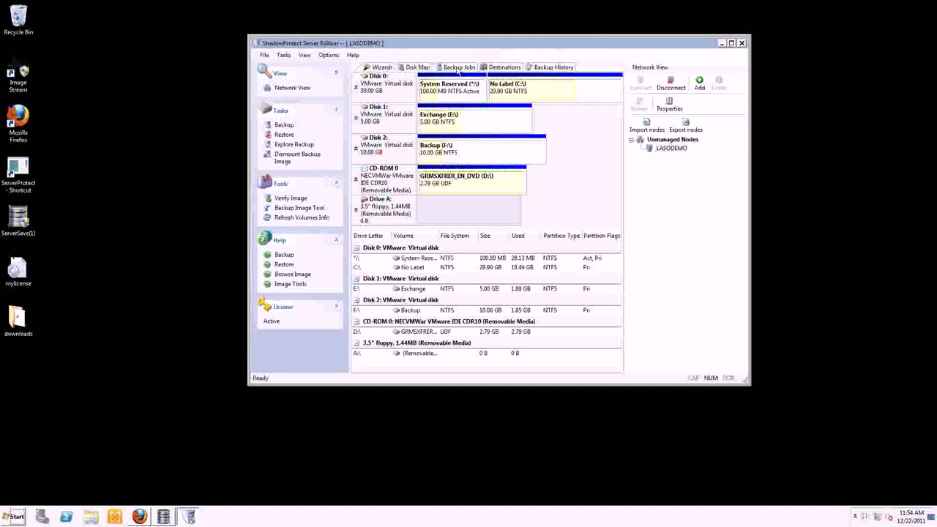
pyautogui.click(459, 68)
pyautogui.press('Delete')
pyautogui.press('Return')
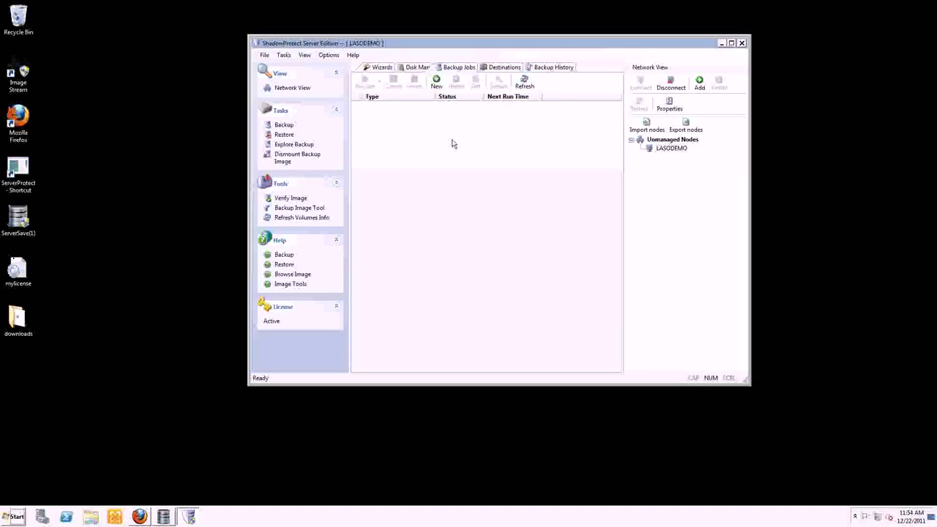
pyautogui.click(501, 68)
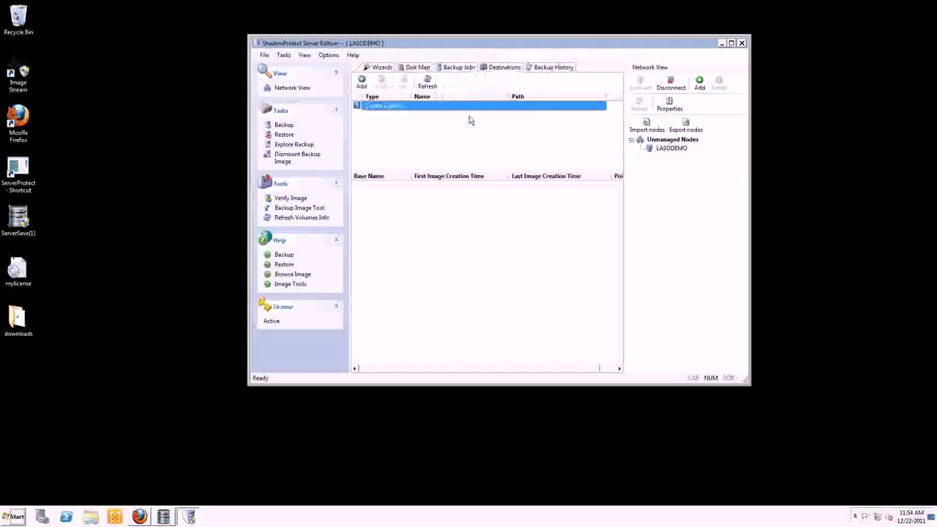
pyautogui.click(543, 67)
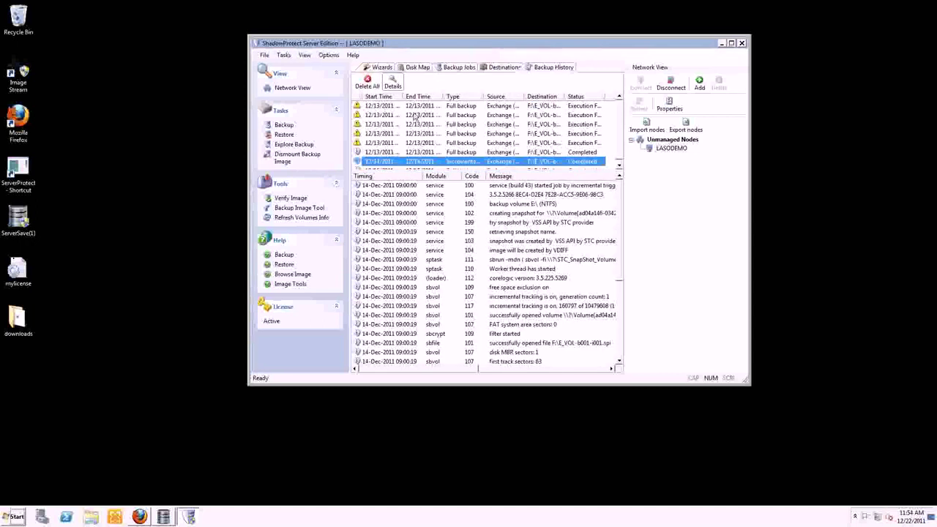
# Start the Backup wizard and choose the Exchange (E:) volume as the volume to back up
pyautogui.click(380, 66)
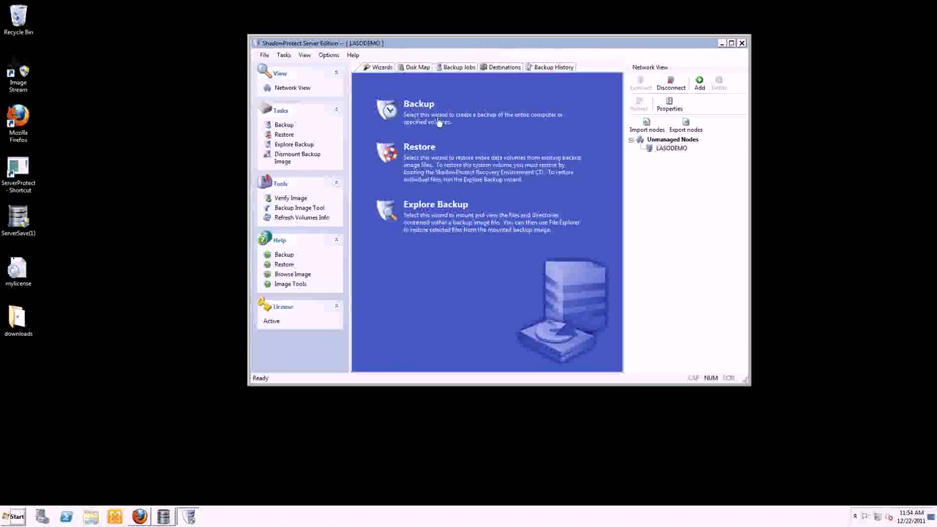
pyautogui.click(417, 106)
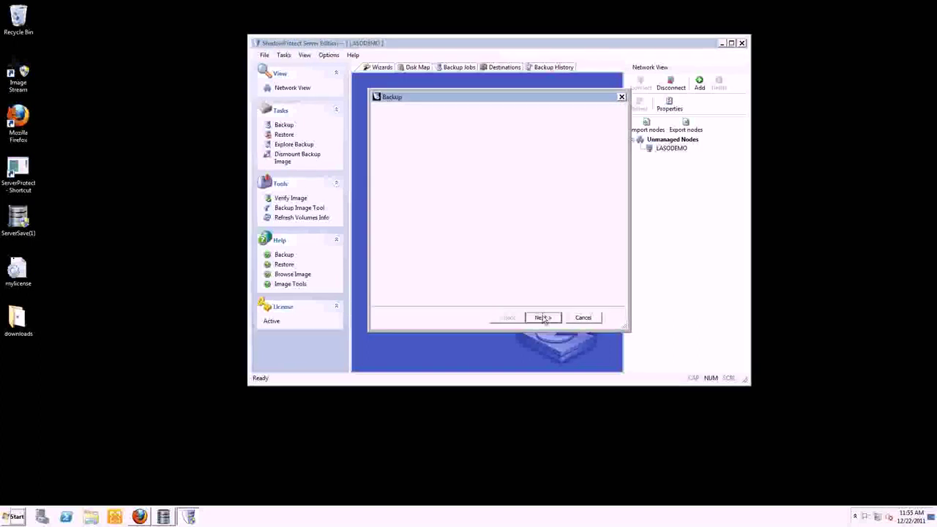
pyautogui.click(544, 318)
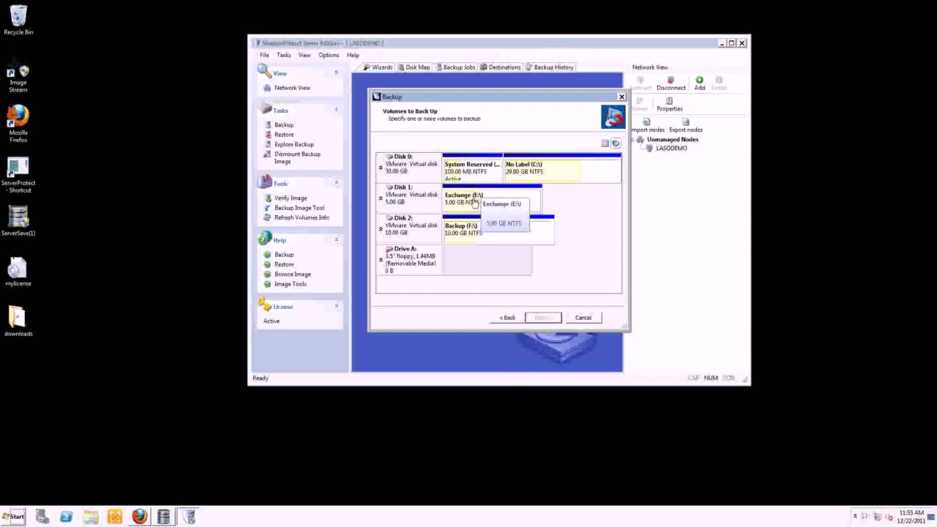
pyautogui.click(472, 200)
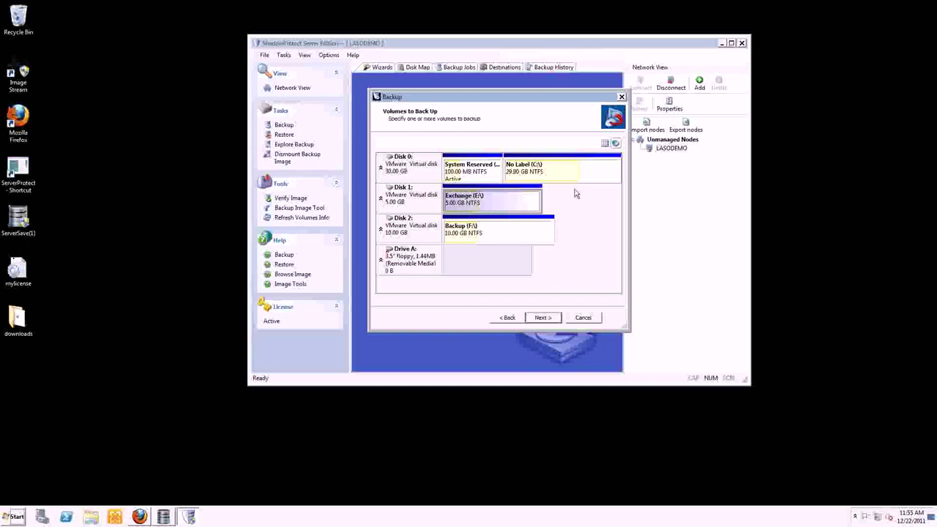
pyautogui.click(542, 172)
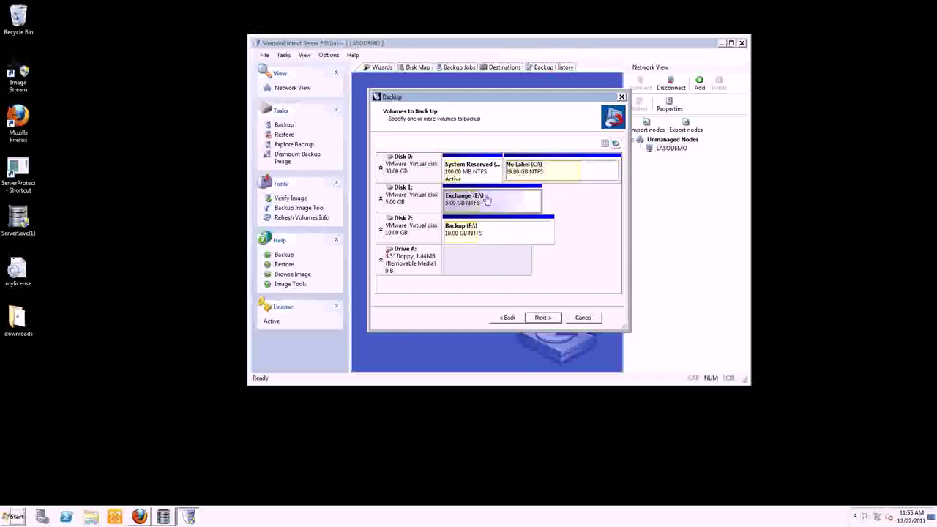
pyautogui.click(543, 317)
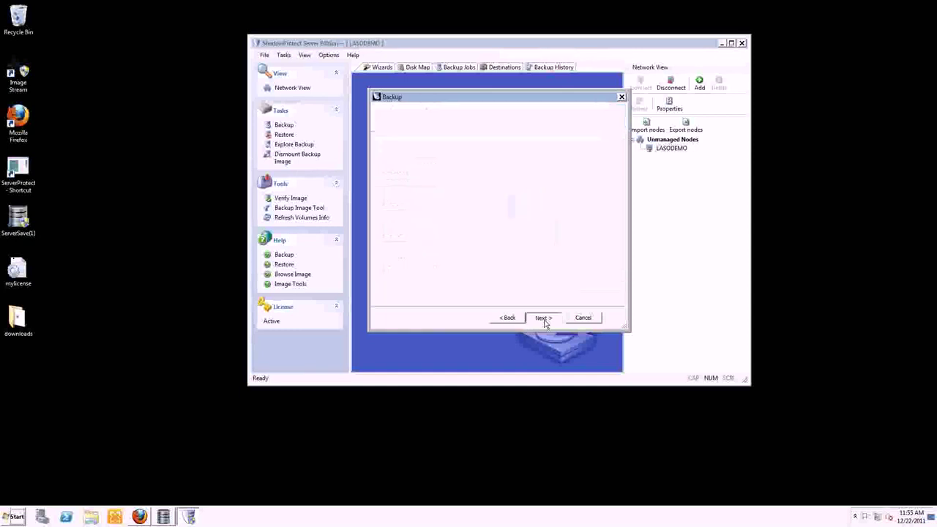
# Examine the settings for a new network share as the backup destination, and dismiss them without adding one
pyautogui.click(565, 155)
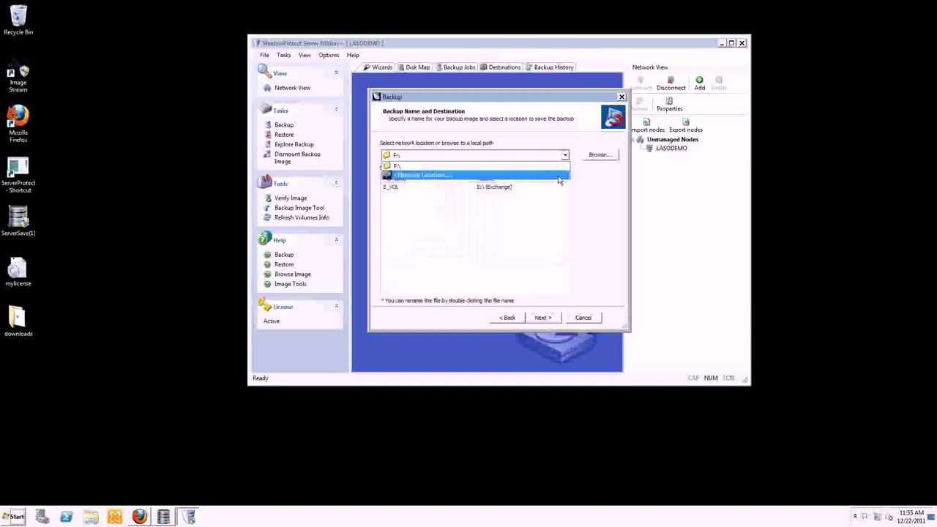
pyautogui.click(559, 176)
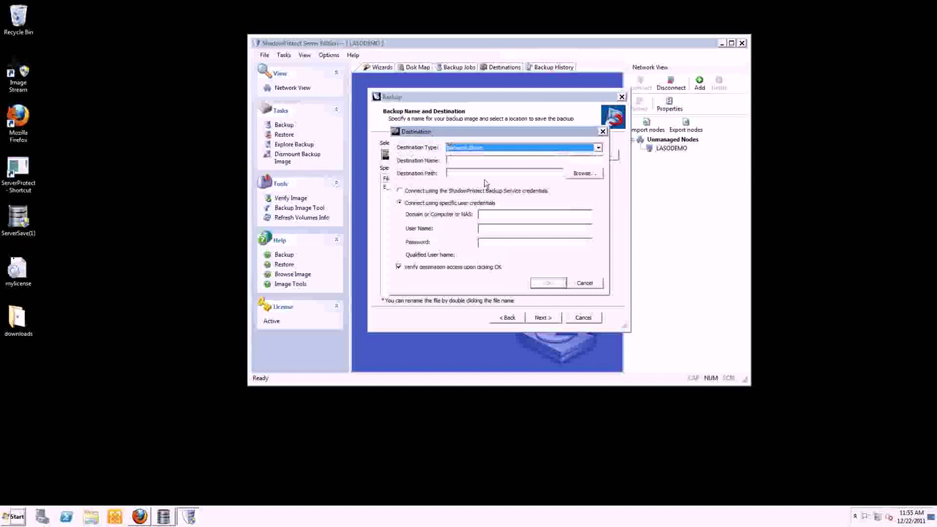
pyautogui.click(577, 287)
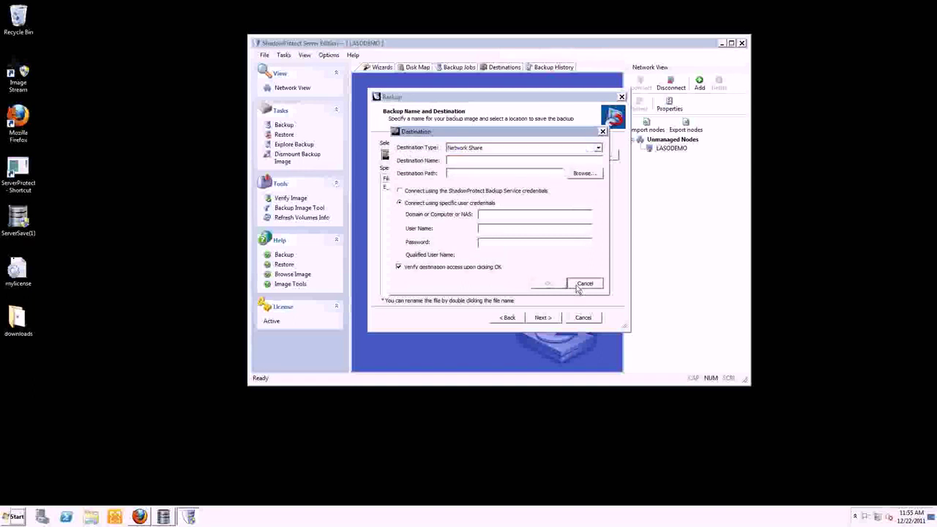
# Choose the F:\ destination for the Exchange volume's backup image and set the backup schedule to Monthly
pyautogui.click(549, 156)
pyautogui.click(530, 162)
pyautogui.click(544, 318)
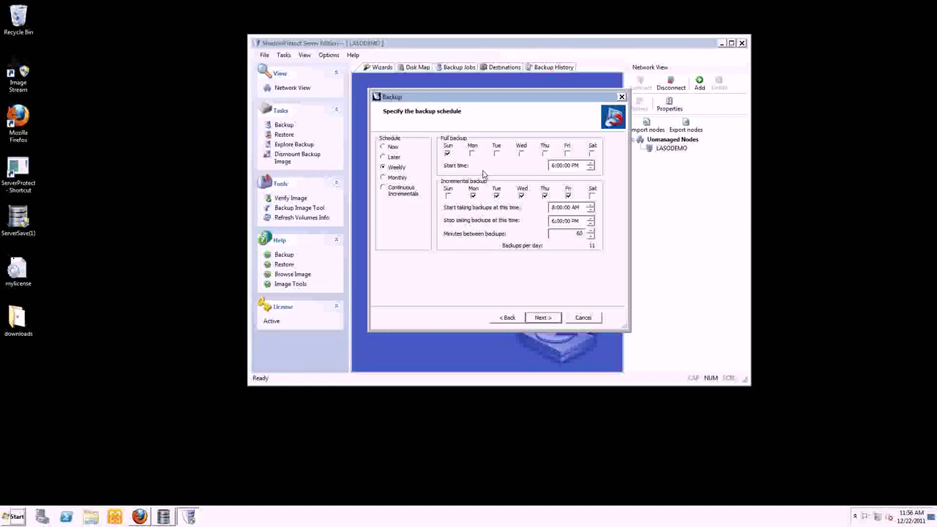
pyautogui.click(383, 178)
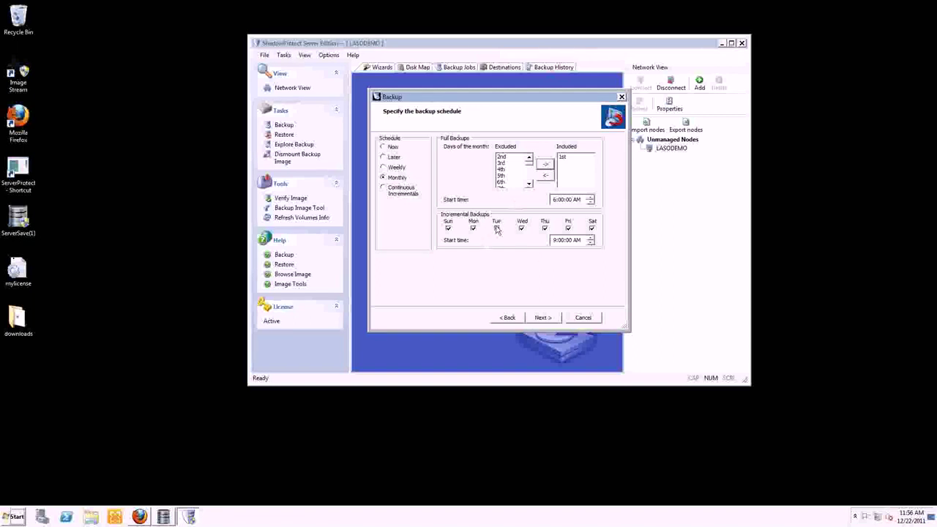
pyautogui.click(543, 317)
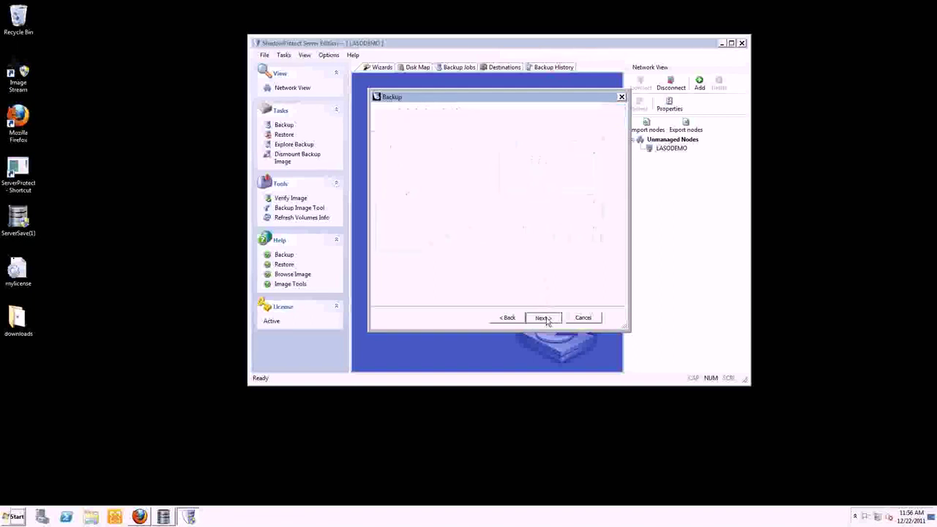
# Examine the compression methods for the backup image, keeping Standard (recommended), and turn on password protection
pyautogui.click(542, 146)
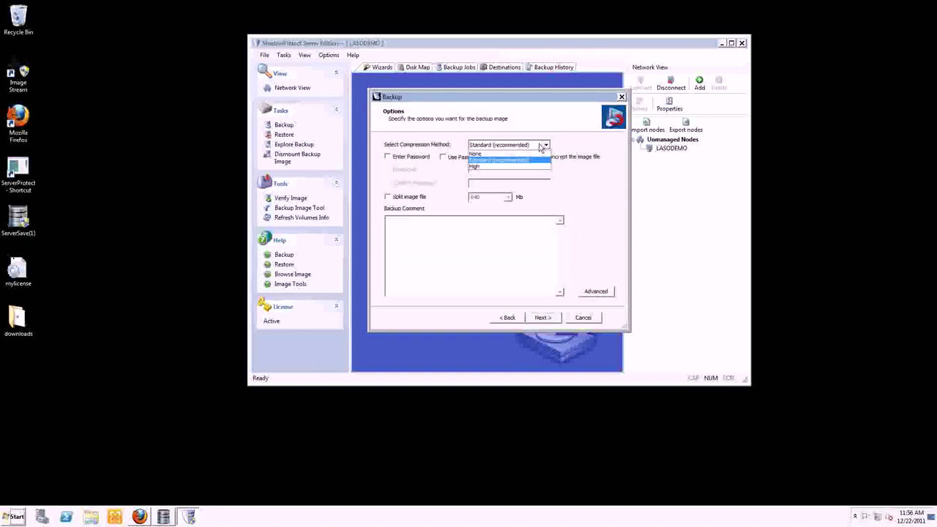
pyautogui.click(541, 146)
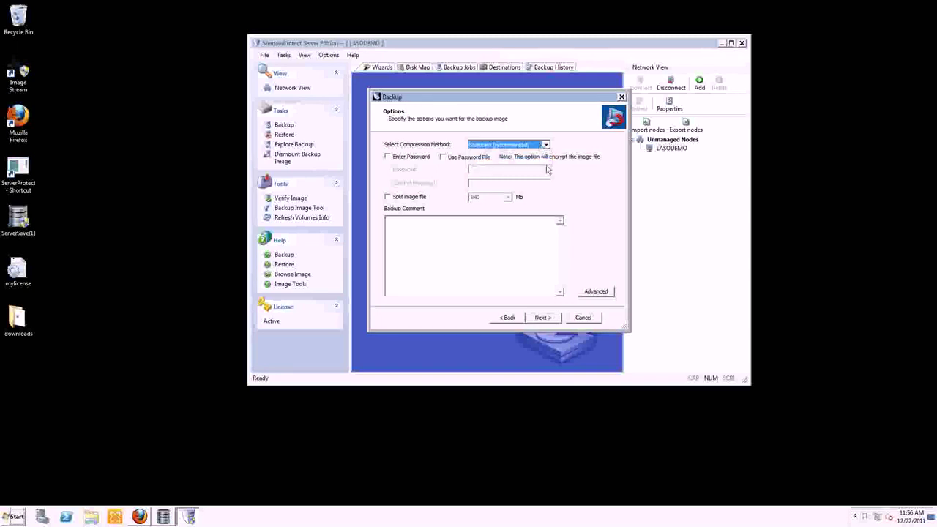
pyautogui.click(388, 157)
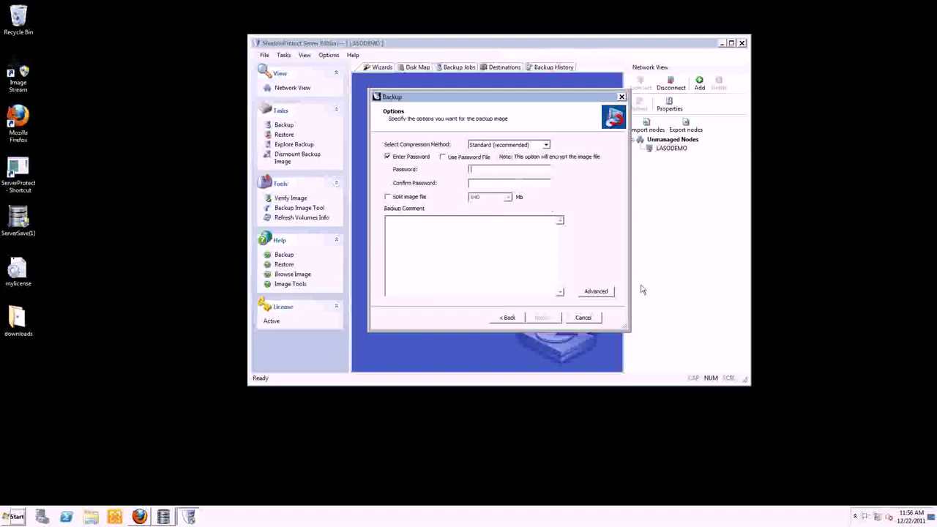
# Examine the advanced backup options, including the available encryption algorithms and the pre-snapshot, post-snapshot and post-backup commands
pyautogui.click(590, 295)
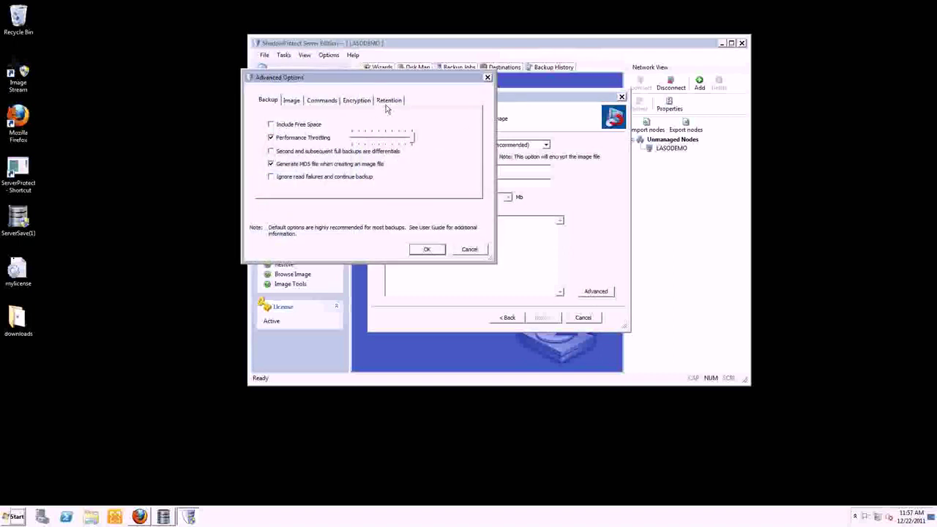
pyautogui.click(388, 103)
pyautogui.click(357, 100)
pyautogui.click(390, 129)
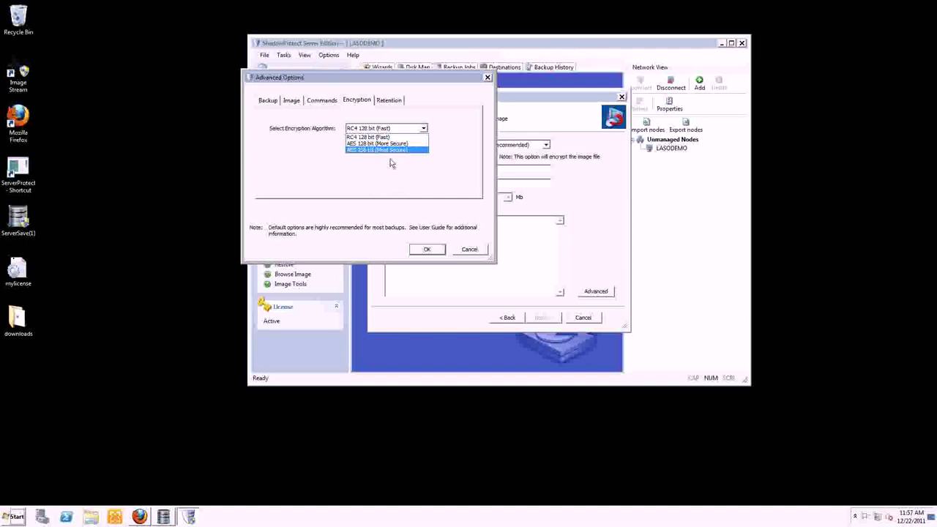
pyautogui.click(370, 178)
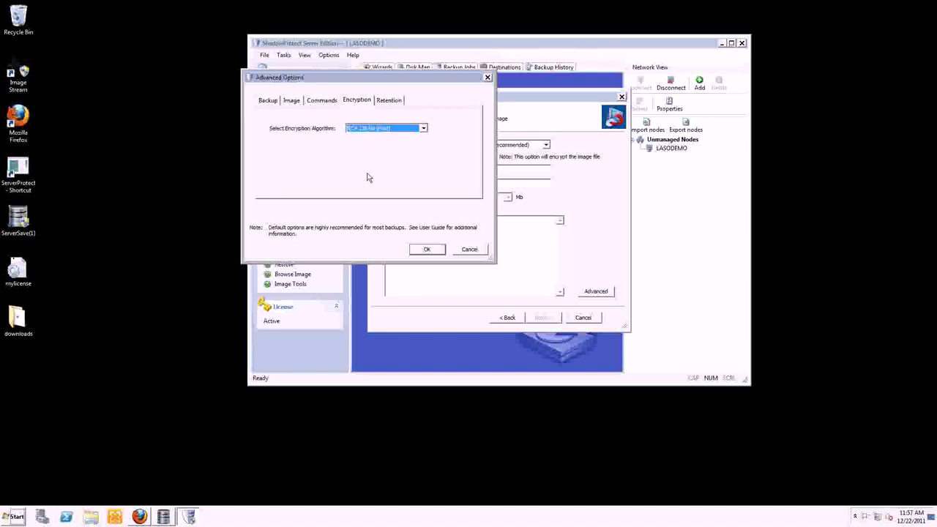
pyautogui.click(329, 101)
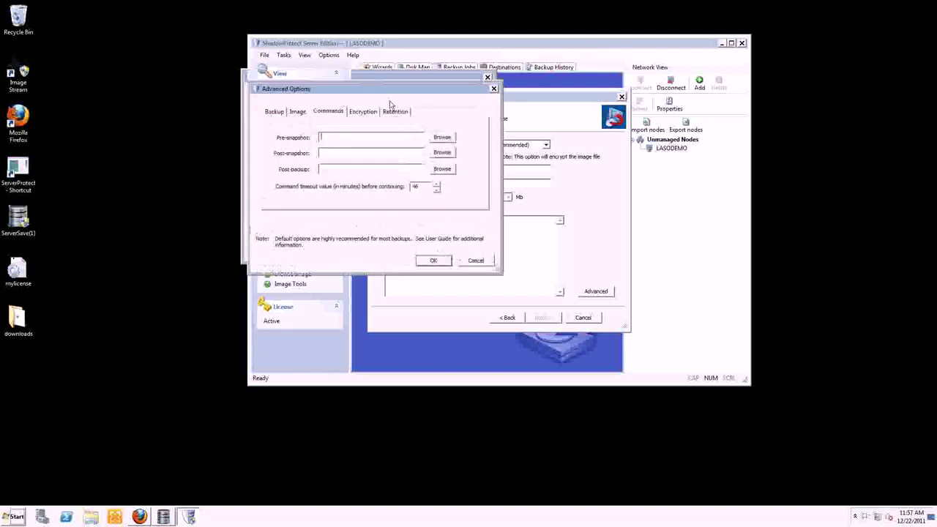
pyautogui.moveTo(402, 121); pyautogui.dragTo(460, 157)
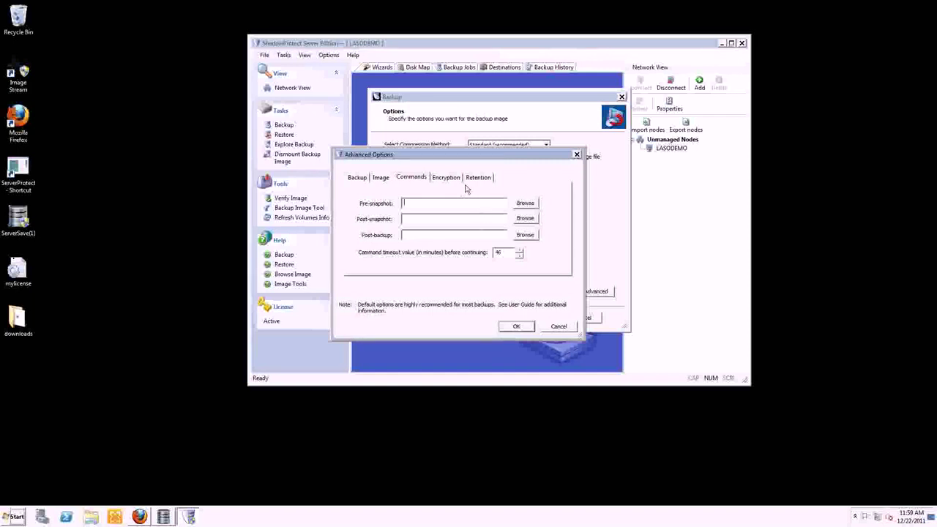
# Try a retention policy that deletes both the full and incremental backup images in the set, and discard the advanced options
pyautogui.click(479, 179)
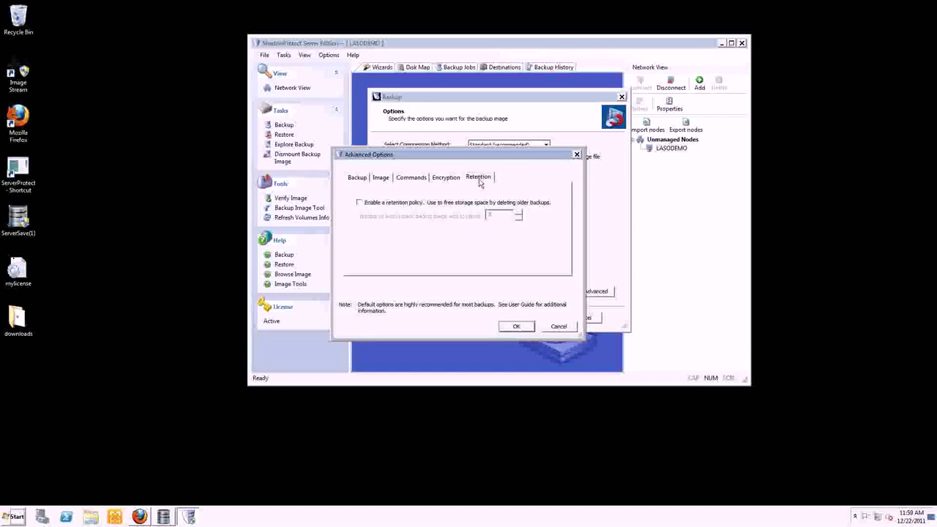
pyautogui.click(359, 202)
pyautogui.doubleClick(489, 215)
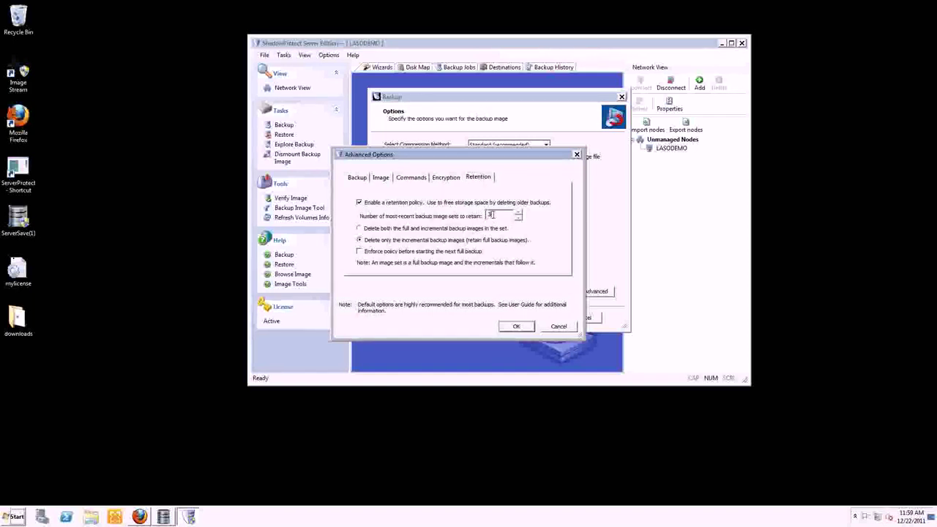
pyautogui.click(476, 228)
pyautogui.click(358, 204)
pyautogui.click(359, 203)
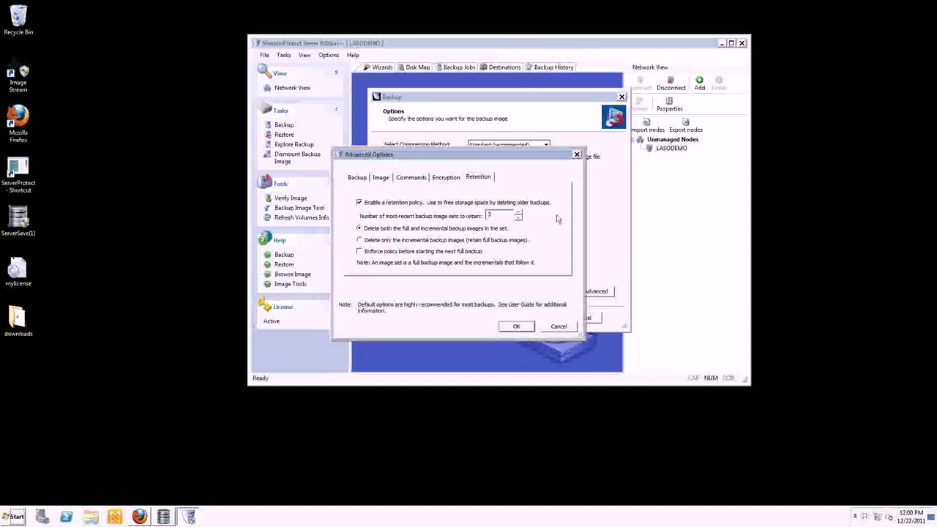
pyautogui.click(559, 327)
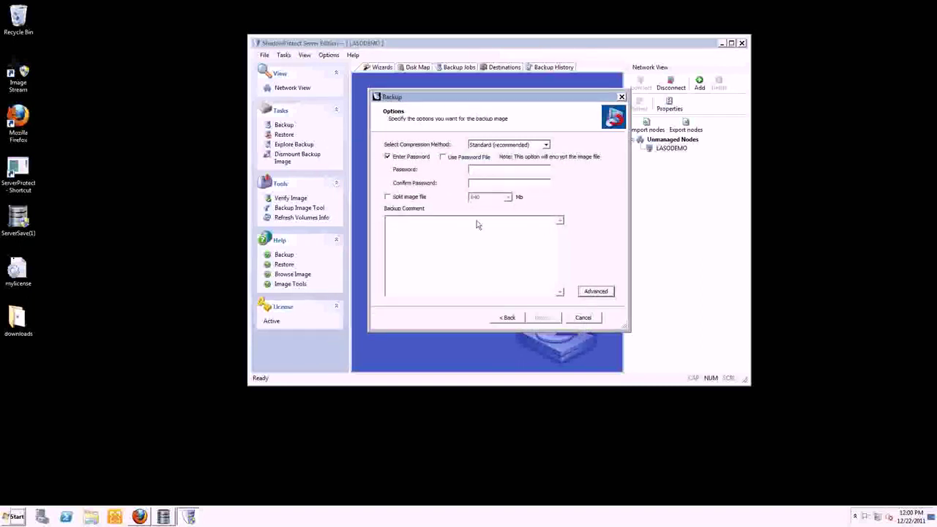
# Examine the file sizes available for splitting the image file, and leave splitting turned off
pyautogui.click(389, 197)
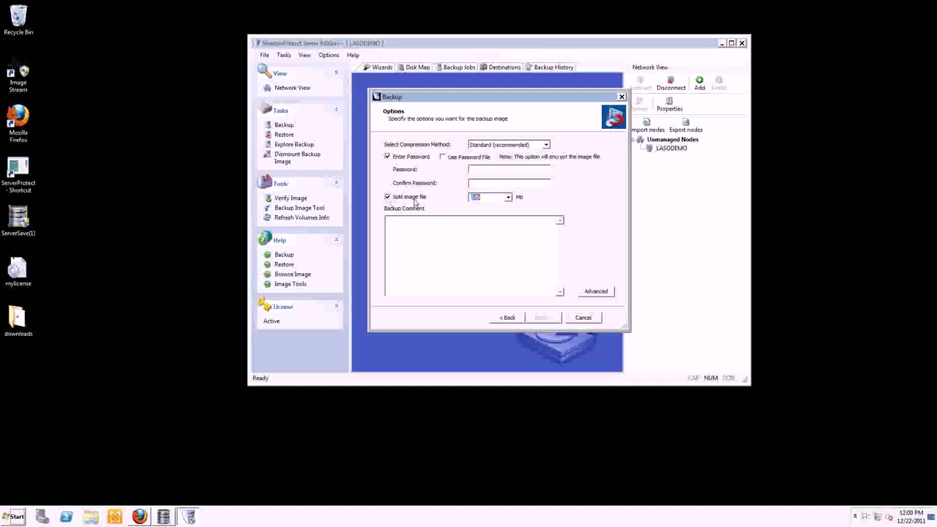
pyautogui.click(508, 196)
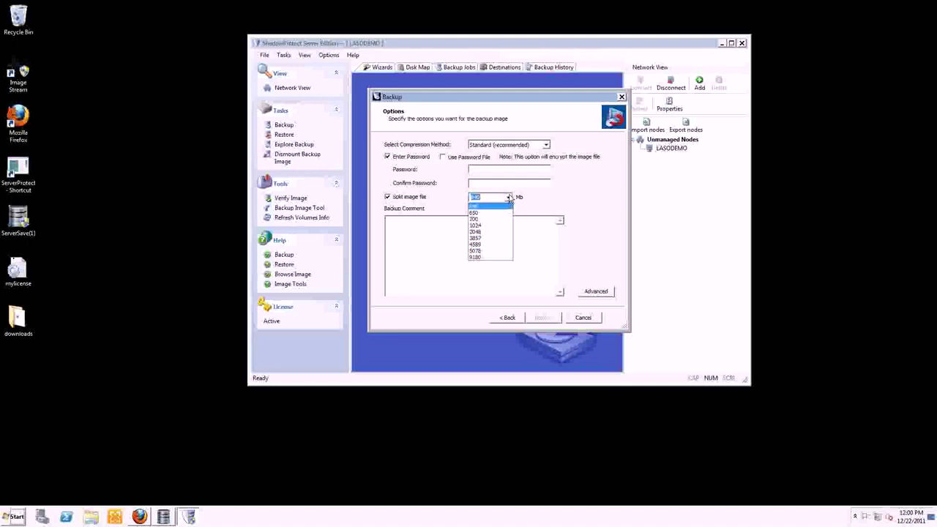
pyautogui.click(510, 198)
pyautogui.click(387, 197)
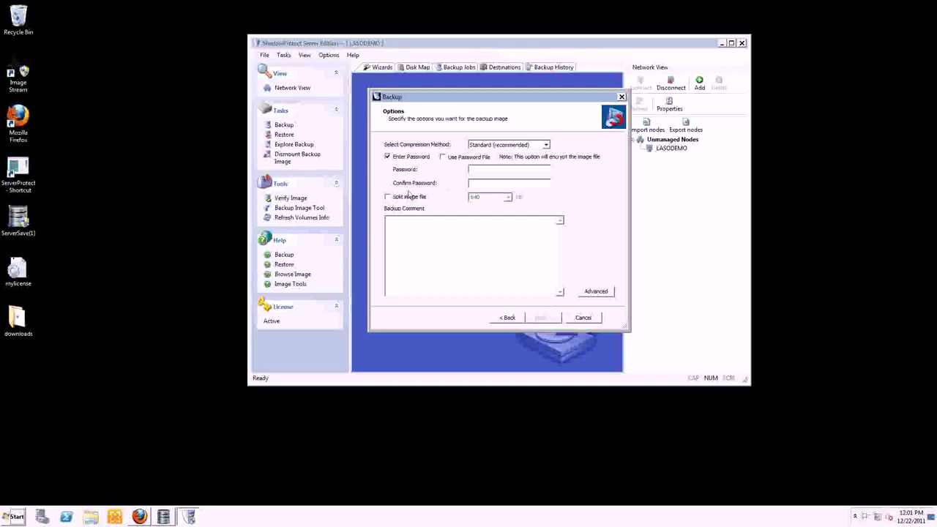
# Turn off password protection for the backup image and finish the wizard to create the scheduled backup job
pyautogui.click(387, 157)
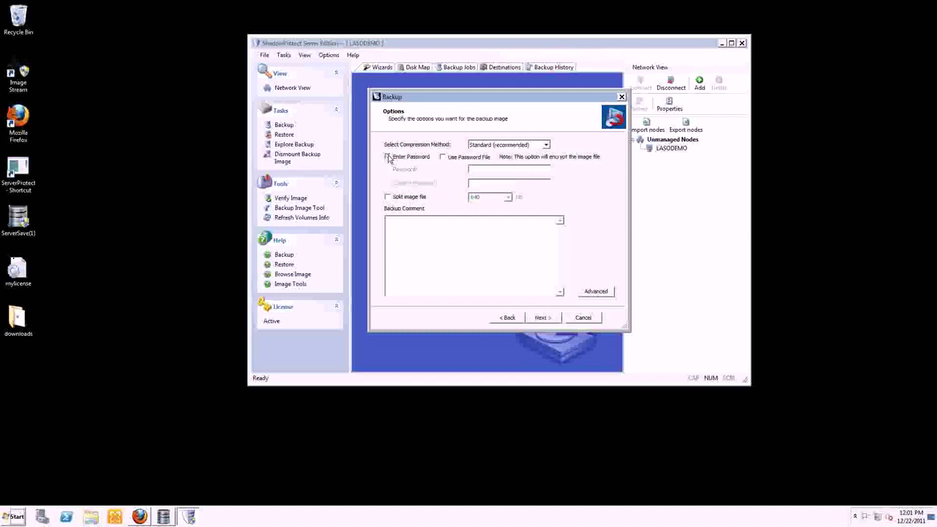
pyautogui.click(543, 318)
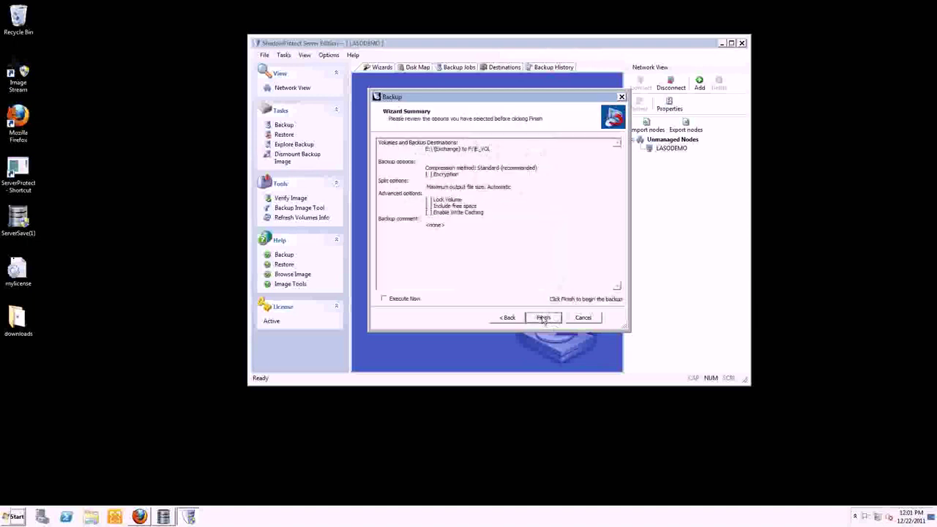
pyautogui.click(543, 318)
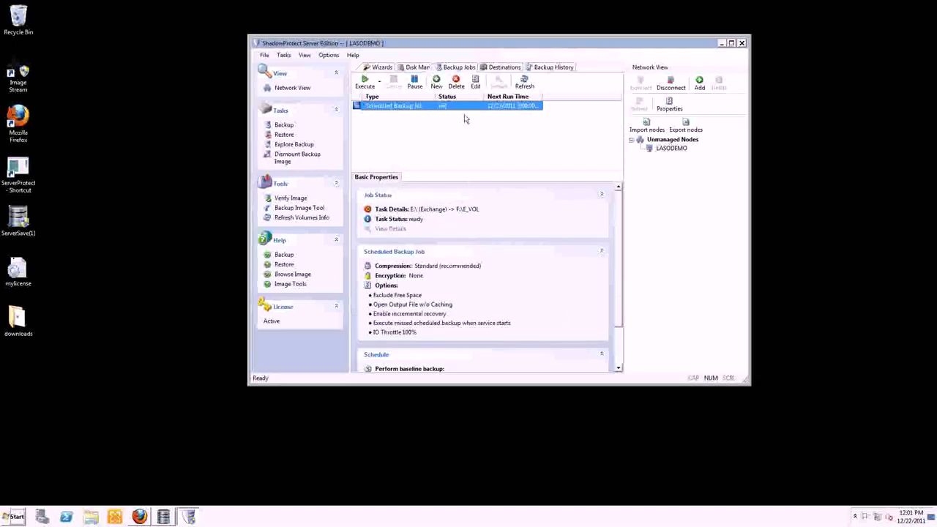
# Examine the detailed log of the incremental Exchange backup in the backup history, and return to the wizards
pyautogui.click(540, 69)
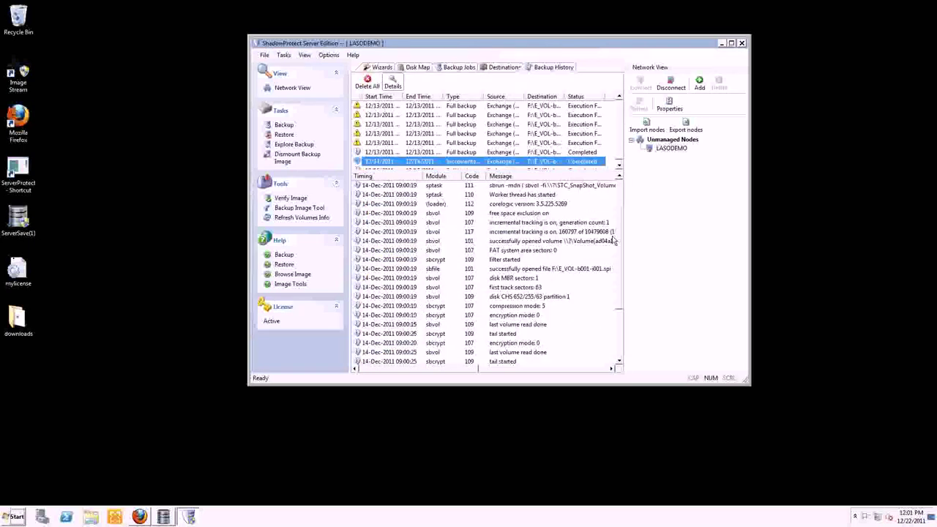
pyautogui.scroll(5, 505, 255)
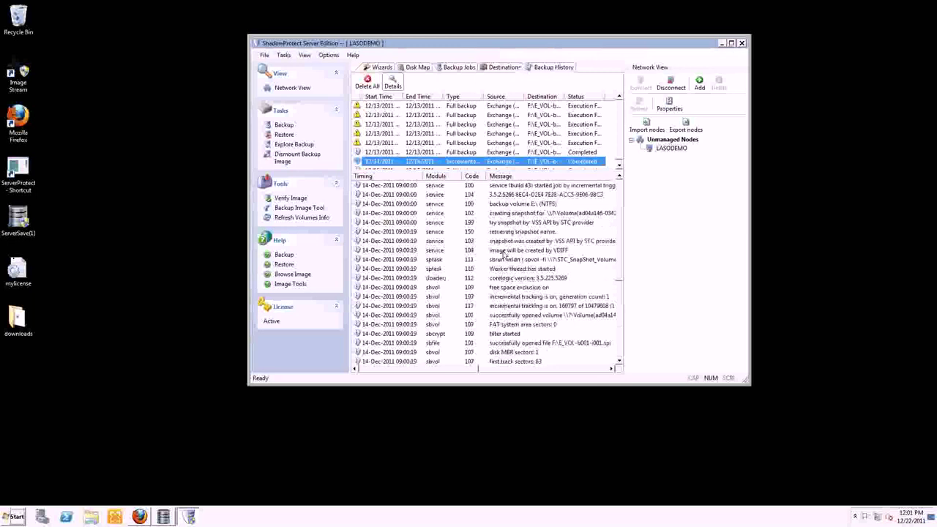
pyautogui.click(474, 250)
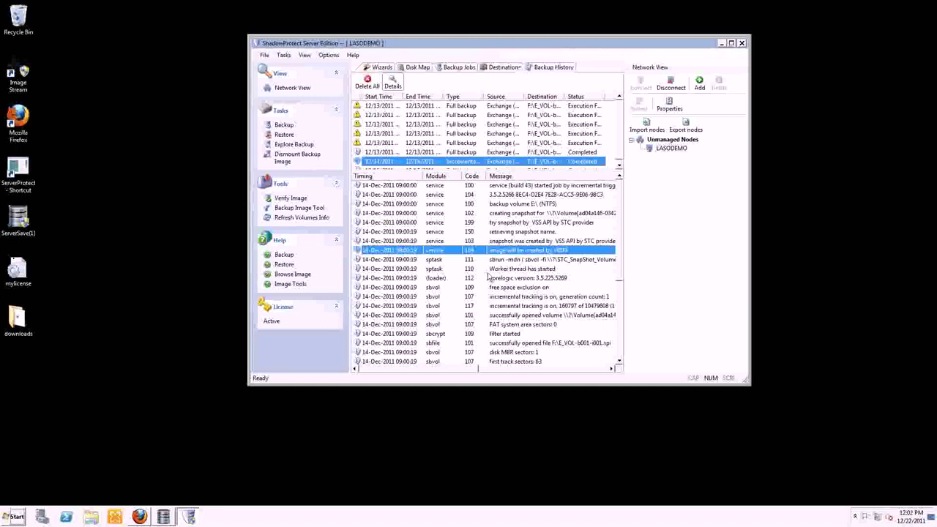
pyautogui.click(373, 67)
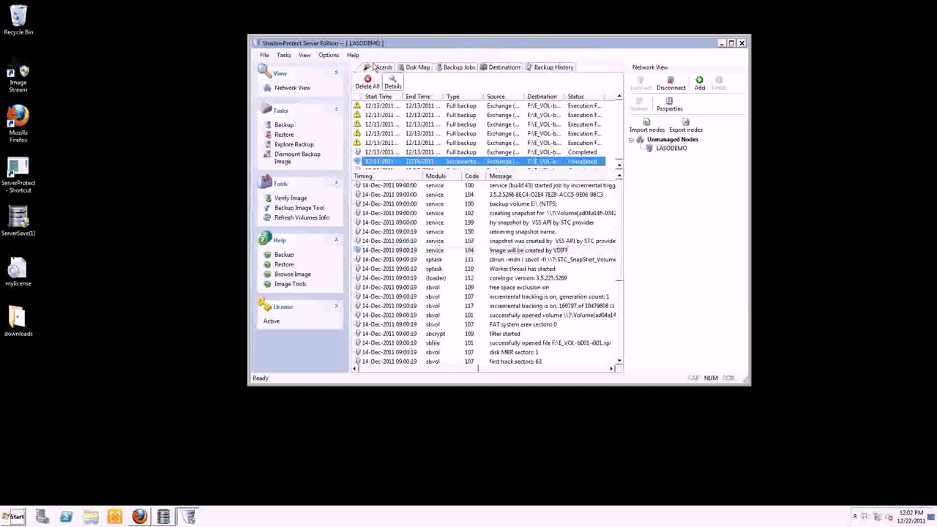